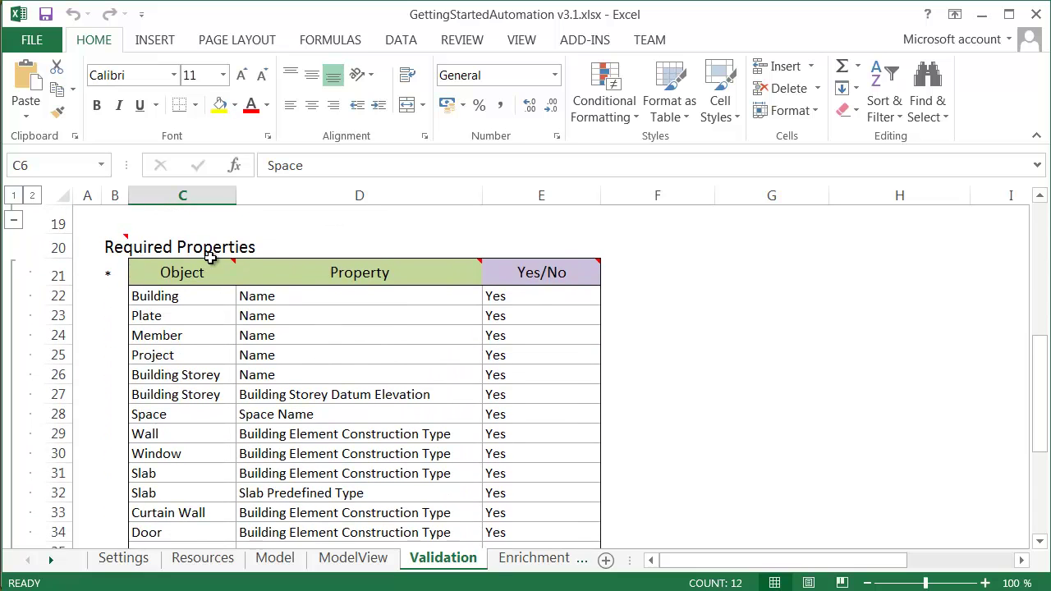
- Examine the required properties per object and the allowed construction type values for walls on the Validation sheet
drag(296, 298, 294, 532)
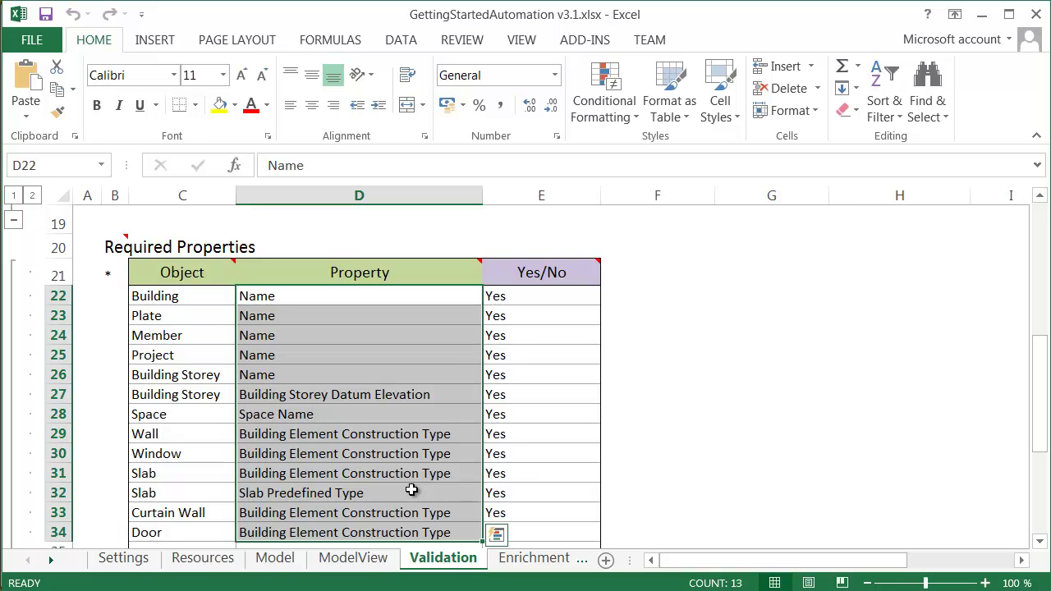
scroll(412, 489, down, 5)
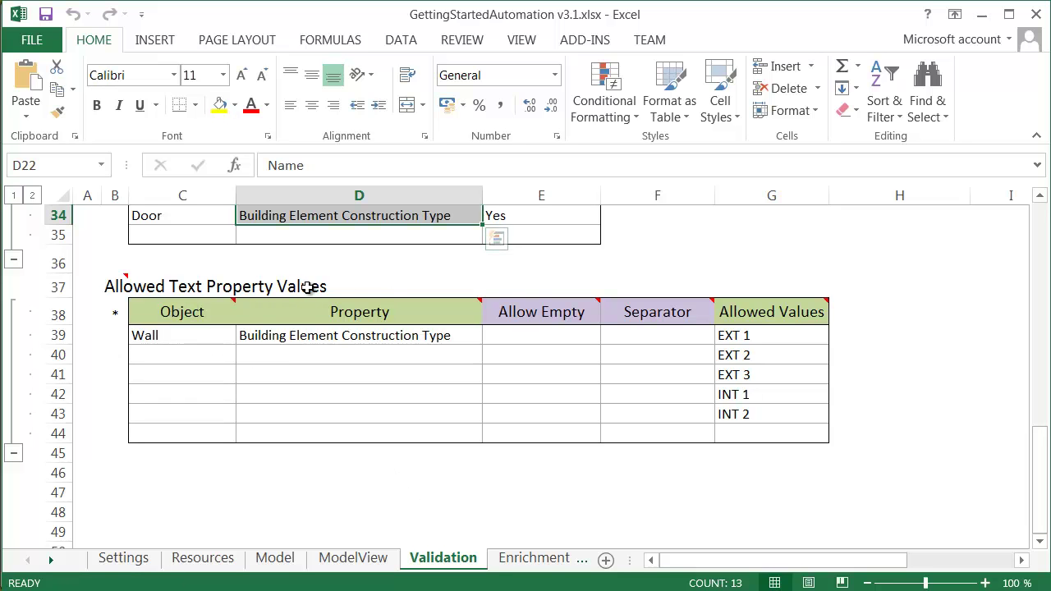
click(162, 332)
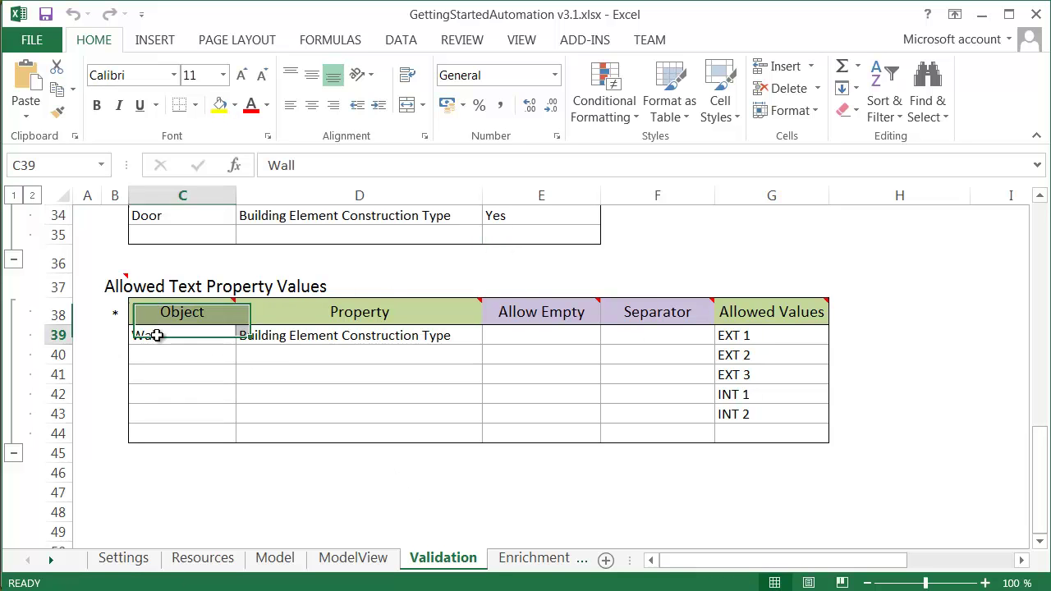
click(359, 337)
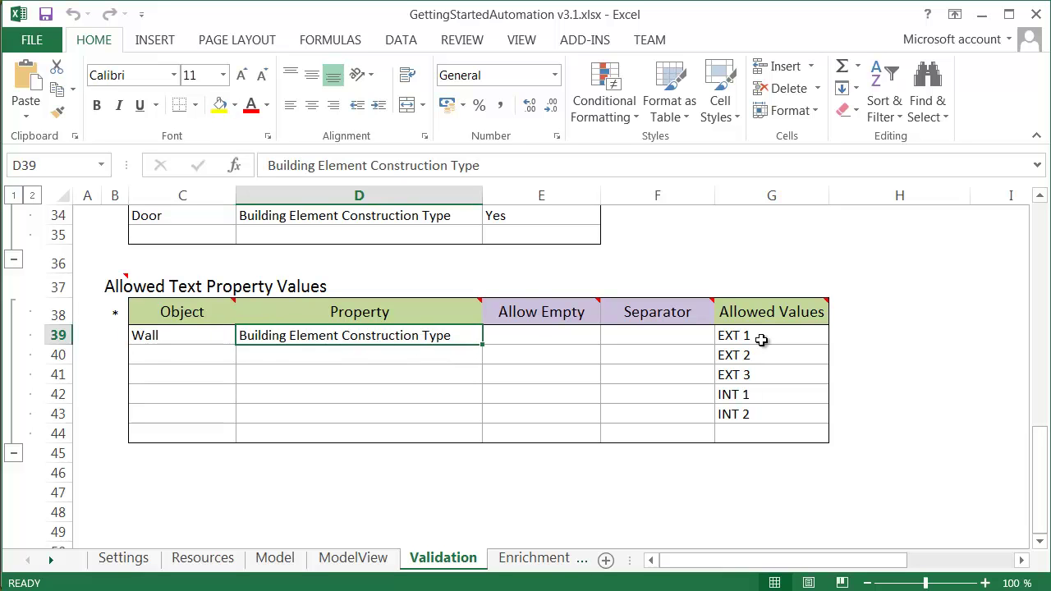
drag(763, 337, 774, 425)
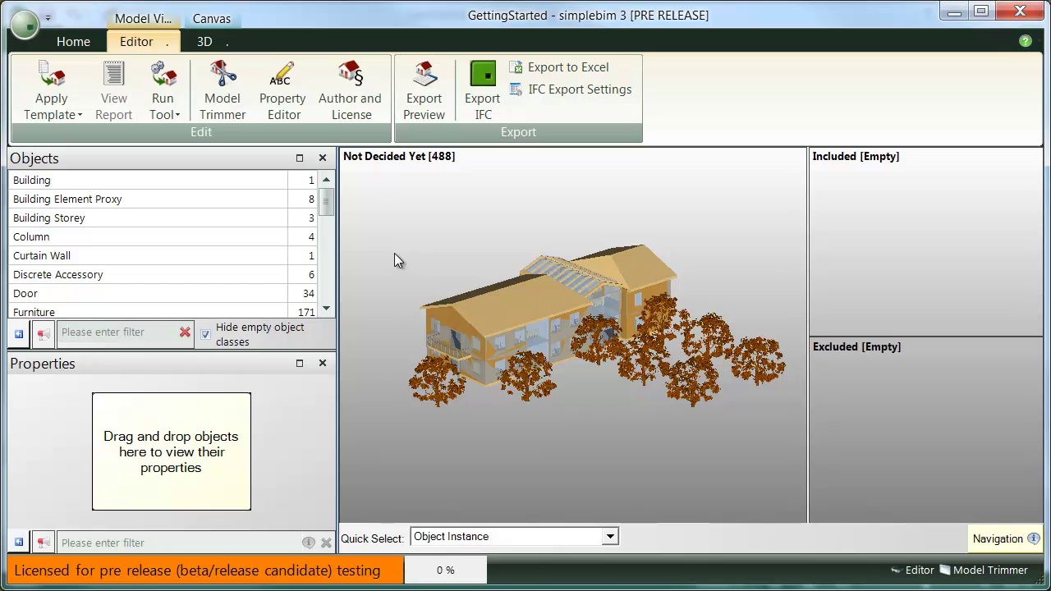
- In simplebim, apply the Getting Started (Requirements) project template to the model and check the validation status of the object classes
click(65, 104)
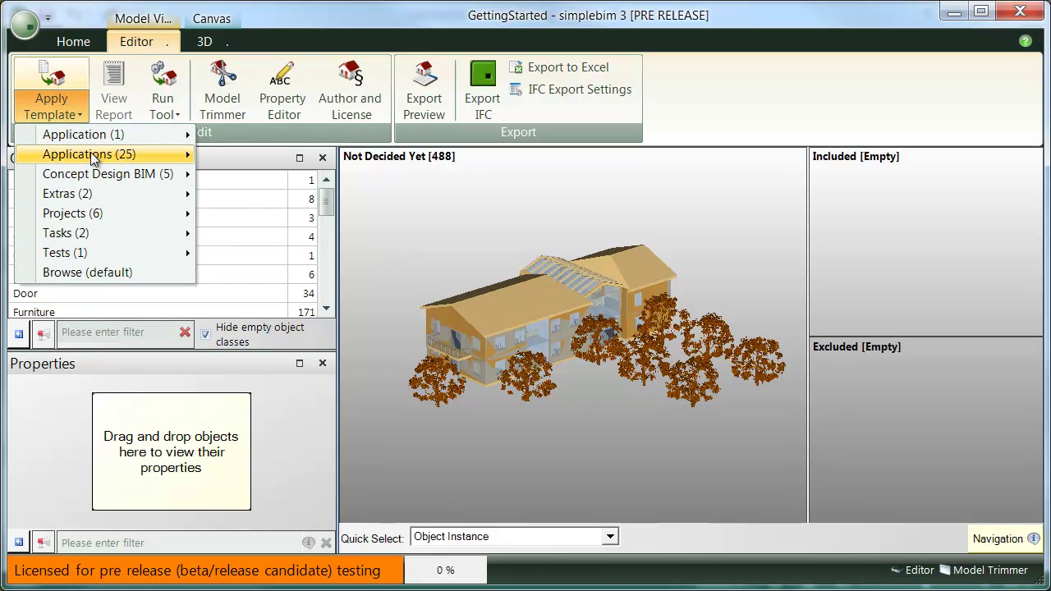
mouse_move(104, 182)
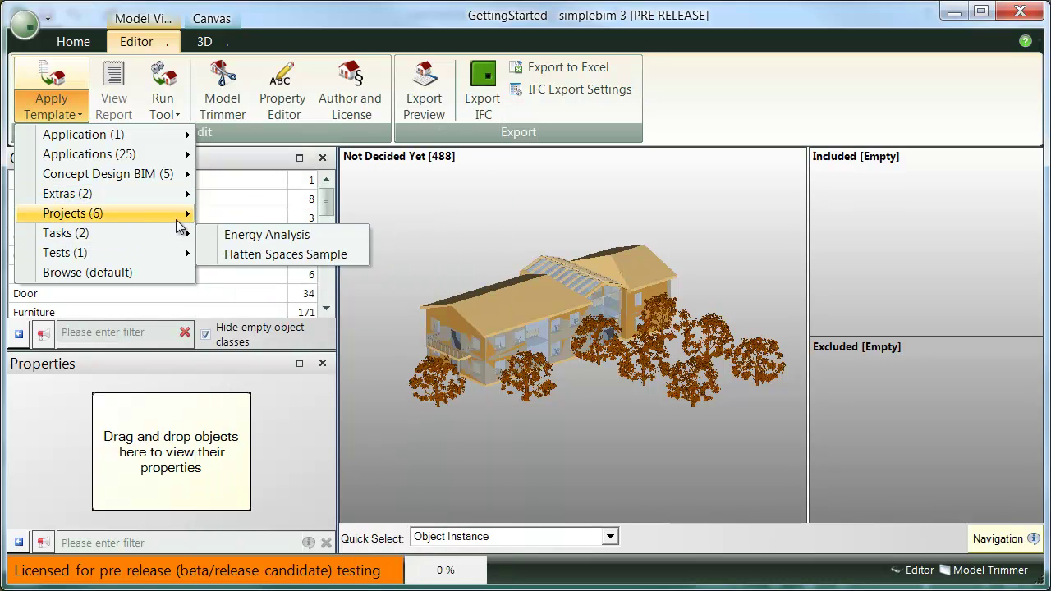
mouse_move(184, 220)
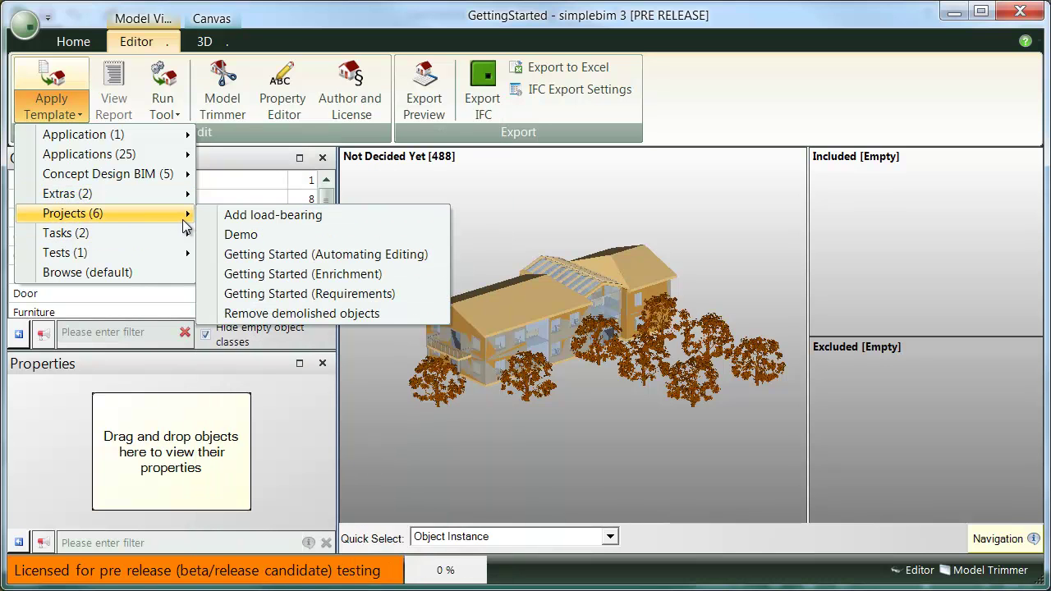
click(371, 296)
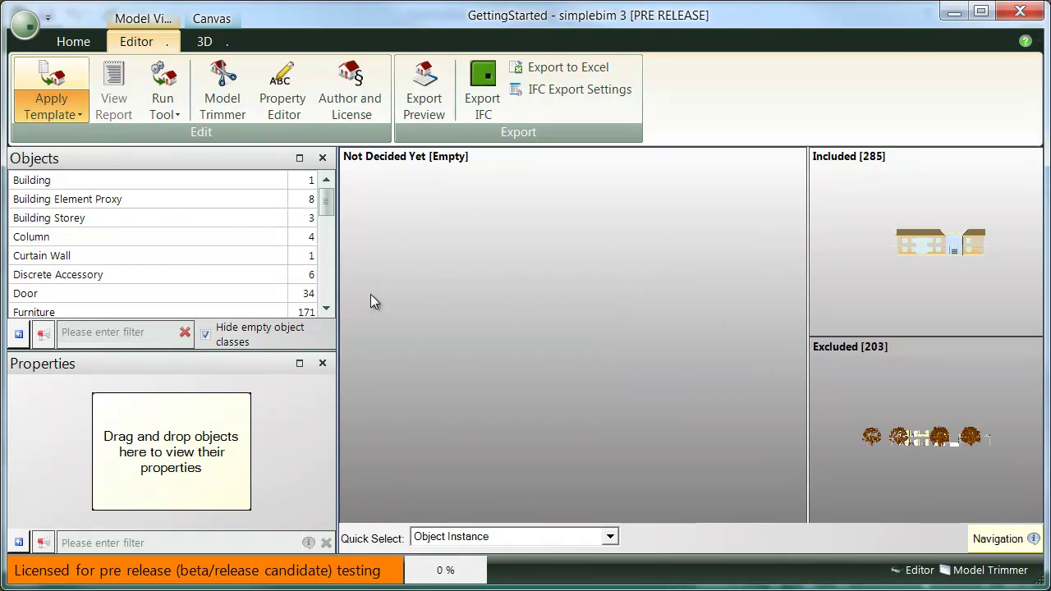
drag(328, 206, 333, 270)
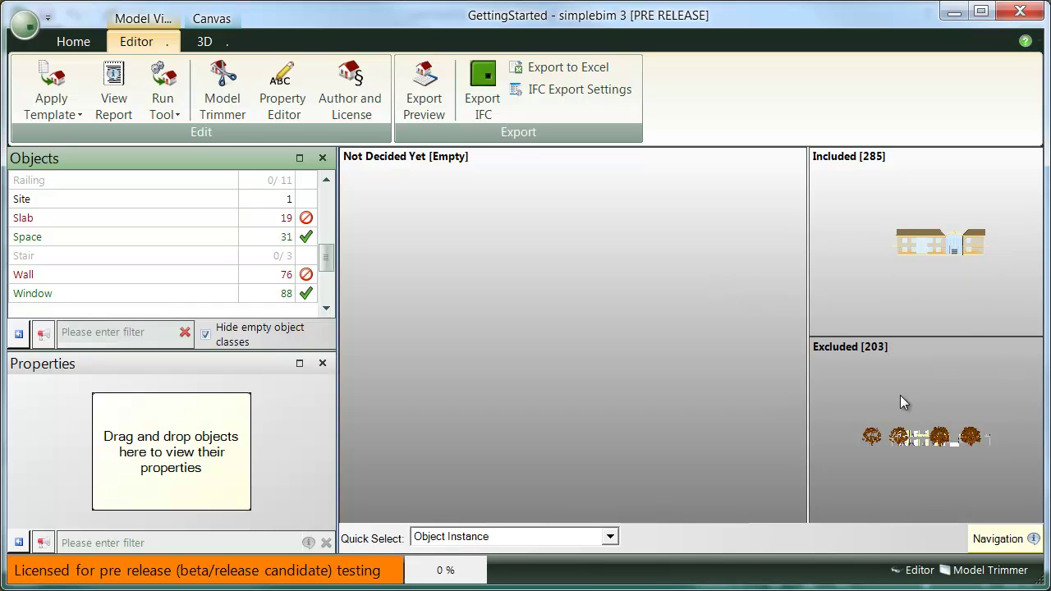
- Inspect the included building objects and the excluded trees and furniture in the main 3D view, ending on the included group
click(877, 278)
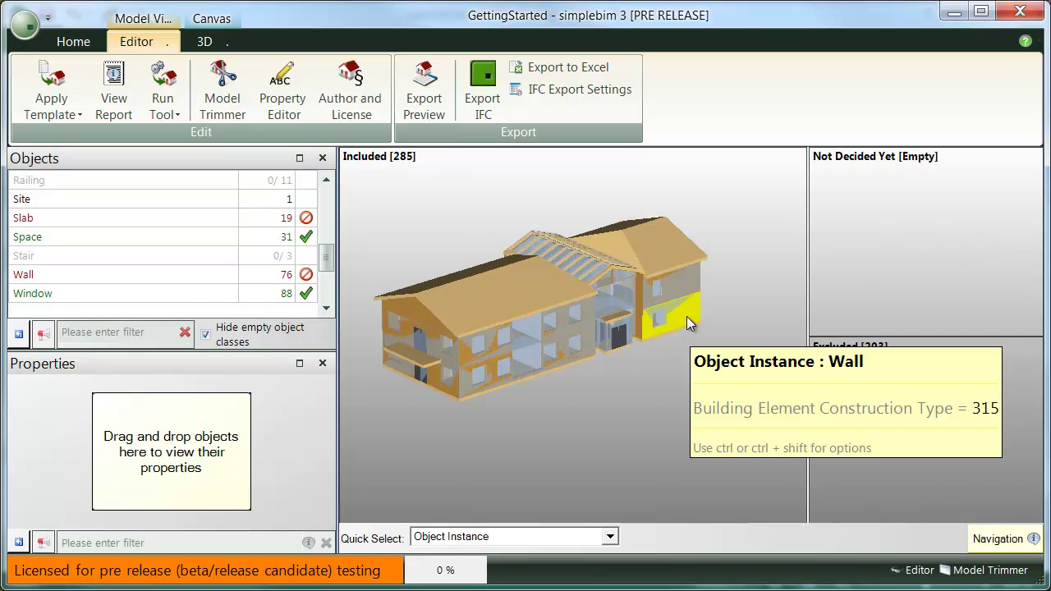
mouse_move(664, 322)
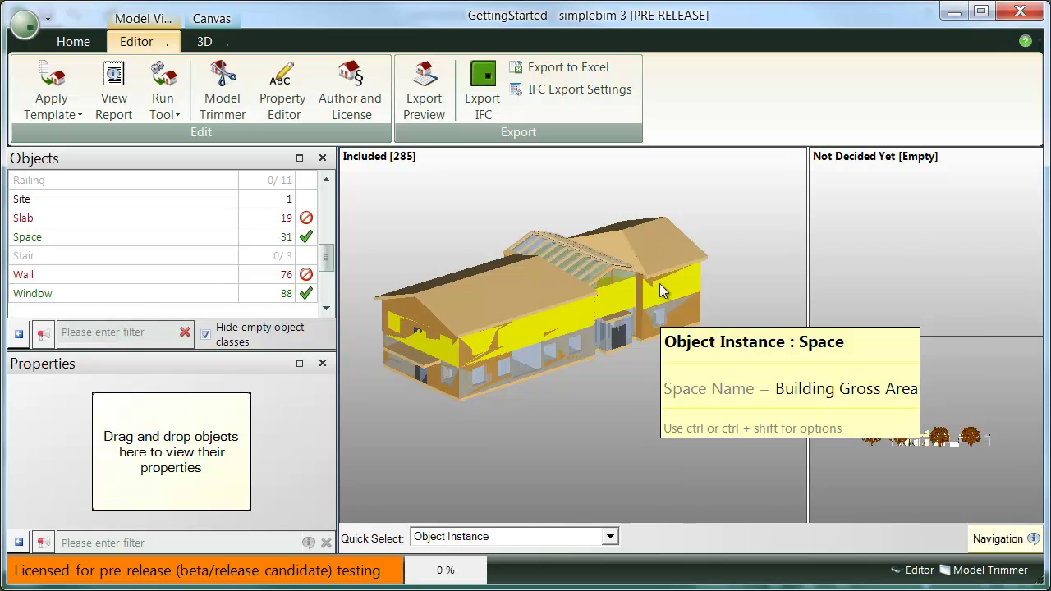
mouse_move(662, 267)
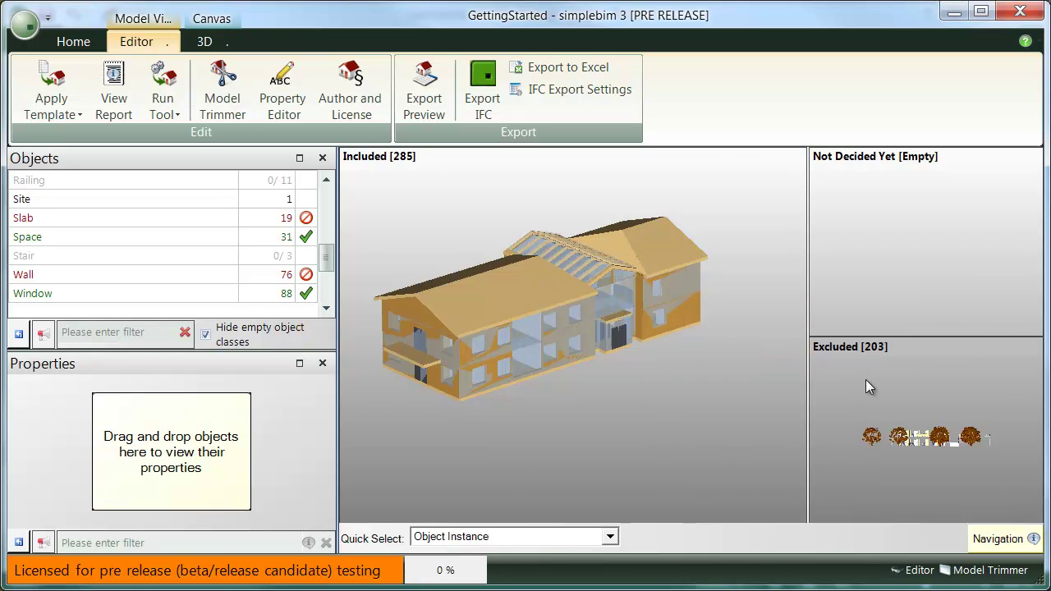
click(866, 380)
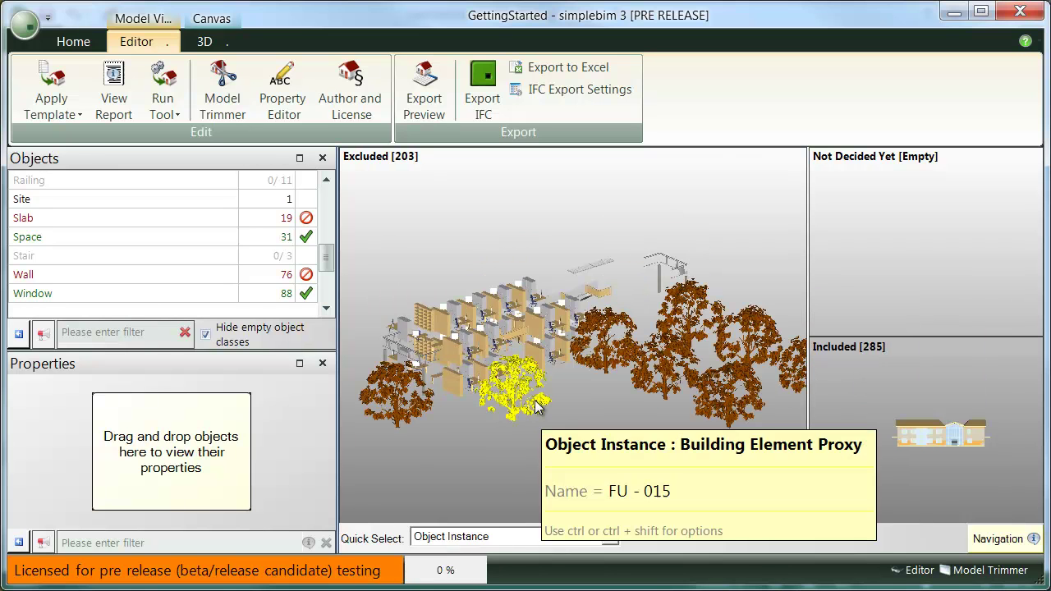
mouse_move(543, 358)
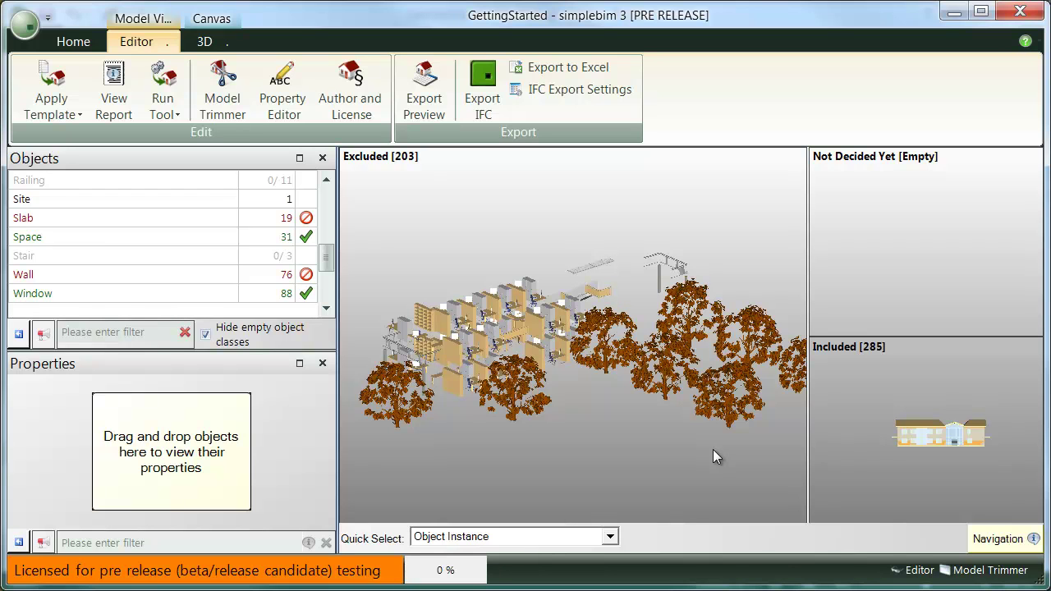
click(885, 461)
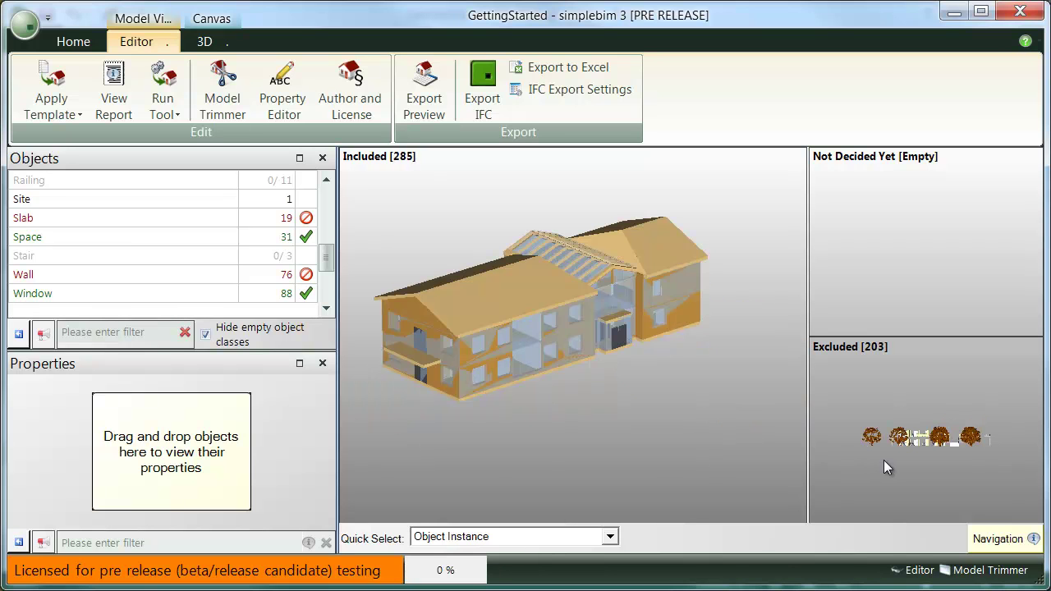
- Examine the included building in 3D from different angles and distances
middle_drag(612, 404, 636, 432)
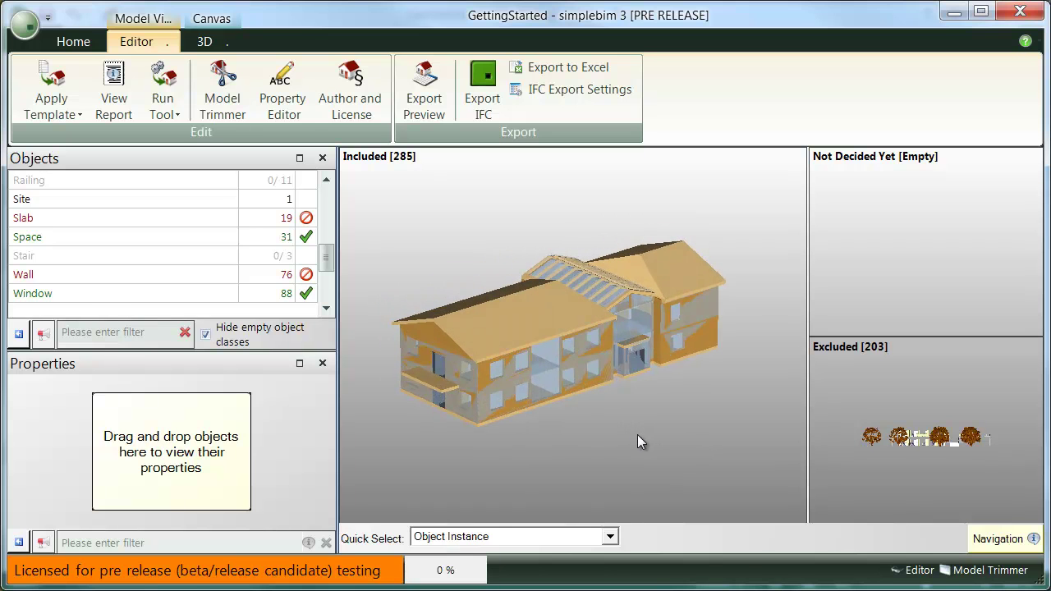
mouse_move(1002, 541)
mouse_move(628, 423)
mouse_down()
mouse_move(582, 427)
mouse_move(649, 426)
mouse_up()
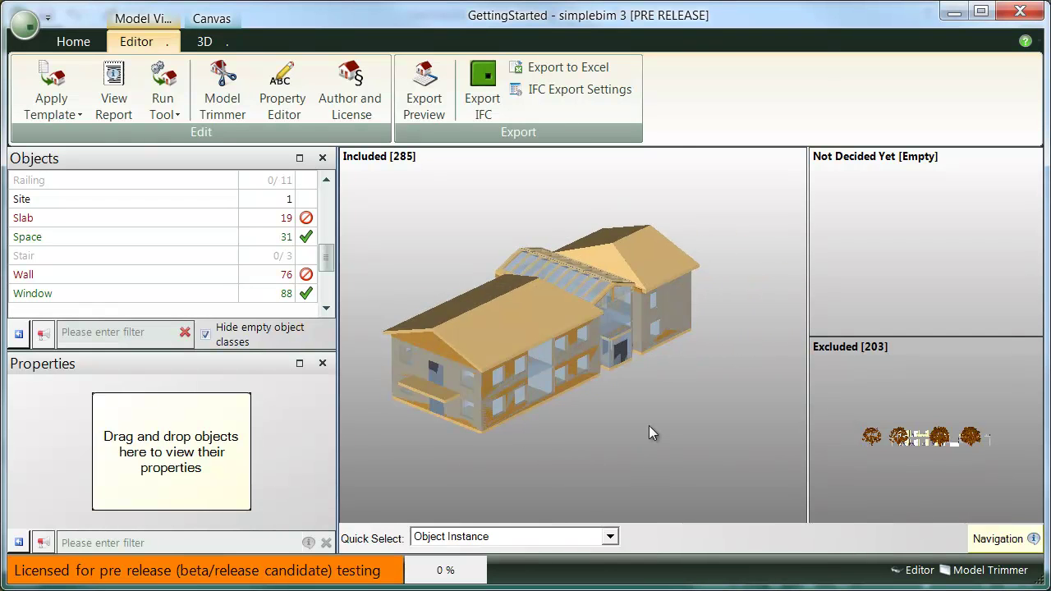
scroll(646, 427, up, 5)
scroll(645, 427, down, 7)
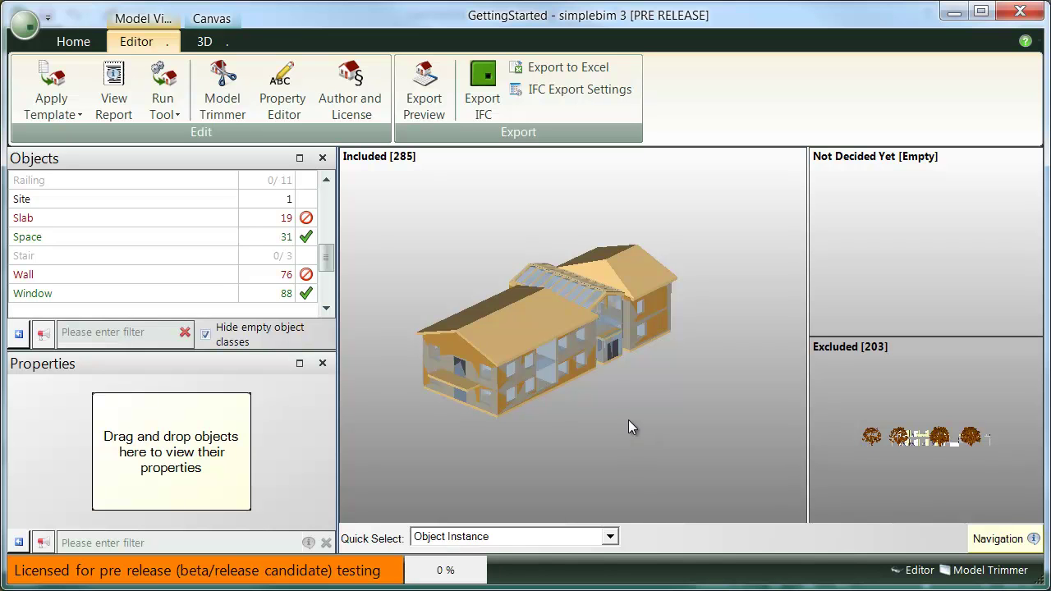
scroll(628, 423, up, 4)
scroll(629, 450, down, 6)
scroll(641, 410, up, 3)
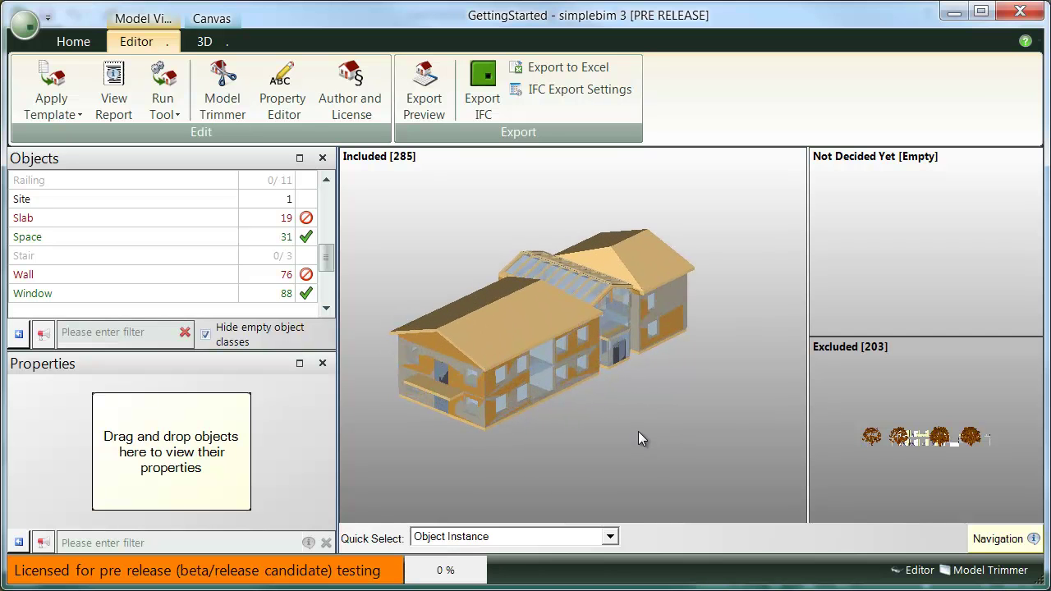
drag(633, 436, 687, 438)
scroll(685, 437, up, 1)
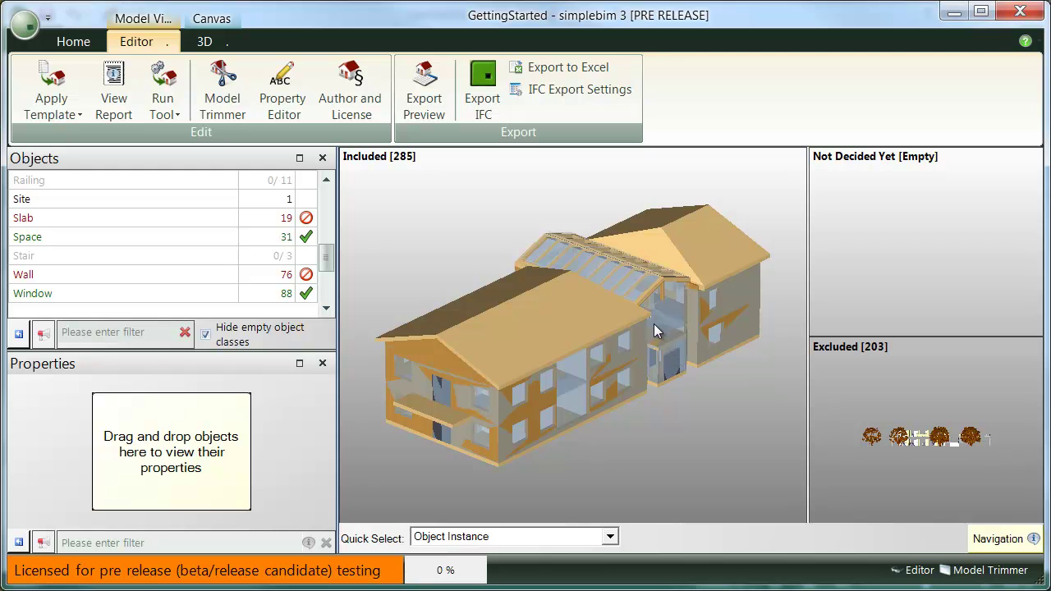
drag(651, 327, 667, 426)
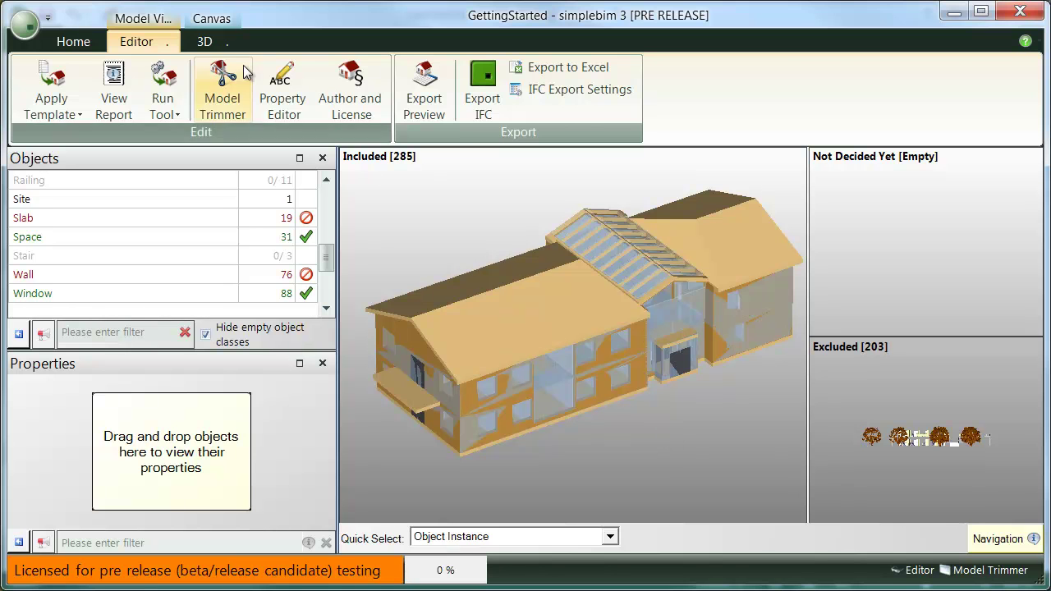
- View the included building from the top, bottom, left and front standard directions
click(205, 43)
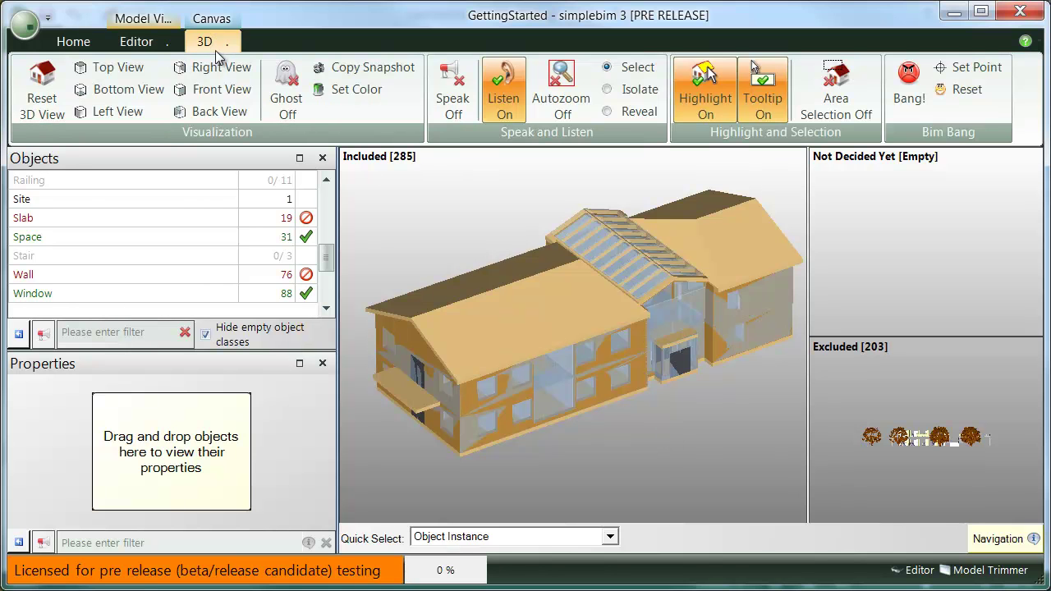
click(127, 70)
click(140, 94)
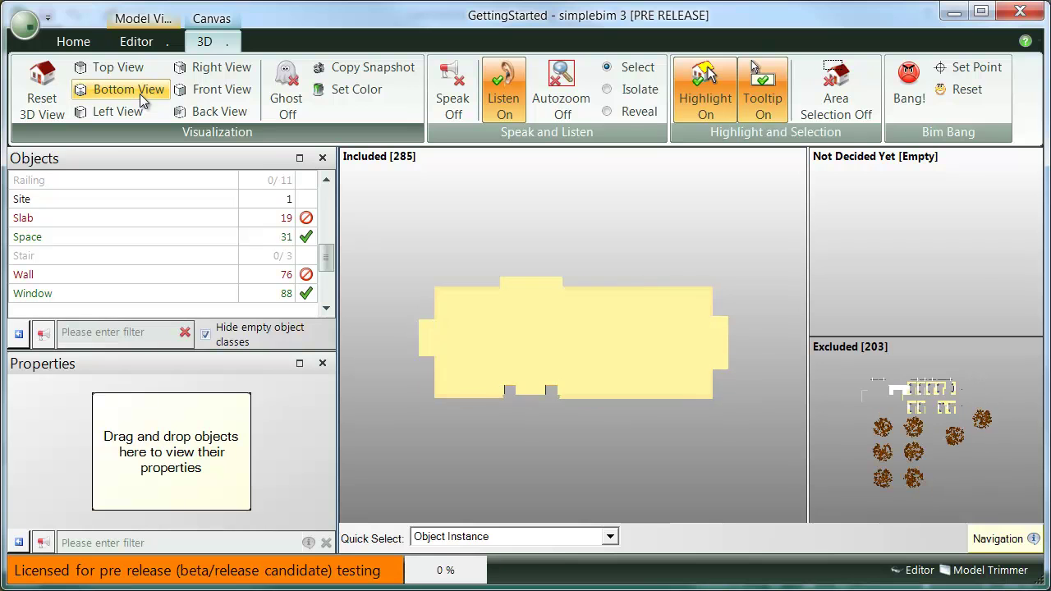
click(141, 114)
click(220, 90)
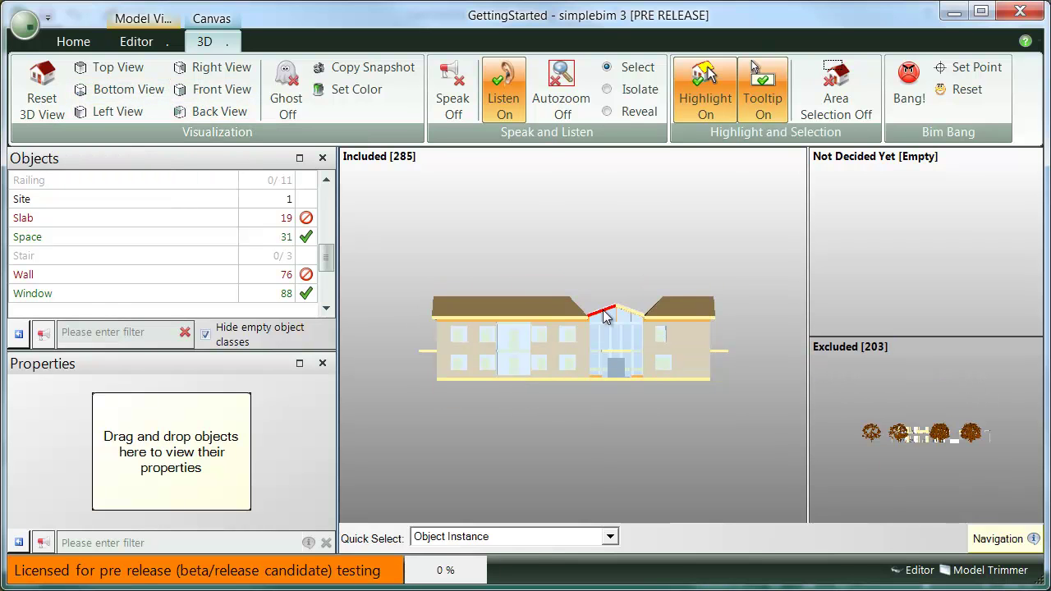
- Inspect the selected roof beams above the entrance up close and from an angle, and reset the 3D view
mouse_move(606, 317)
click(657, 370)
drag(627, 385, 696, 421)
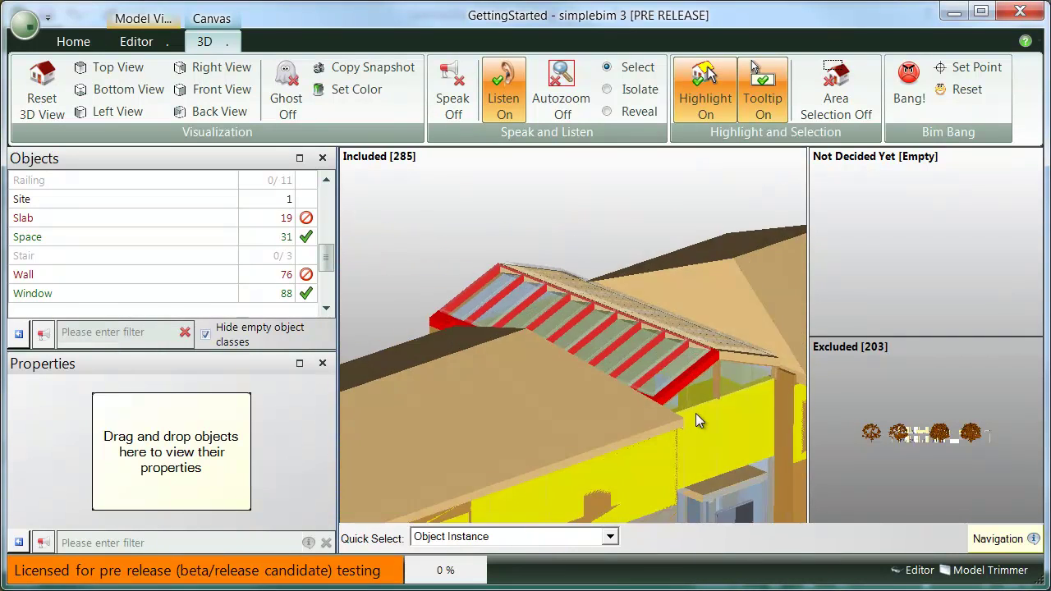
mouse_move(695, 414)
click(717, 472)
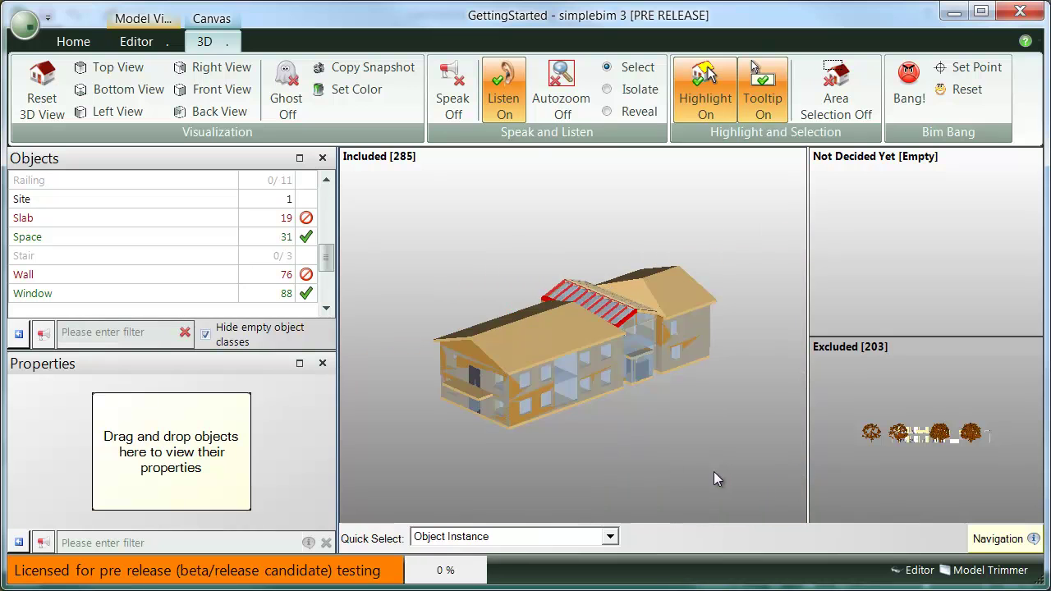
click(59, 96)
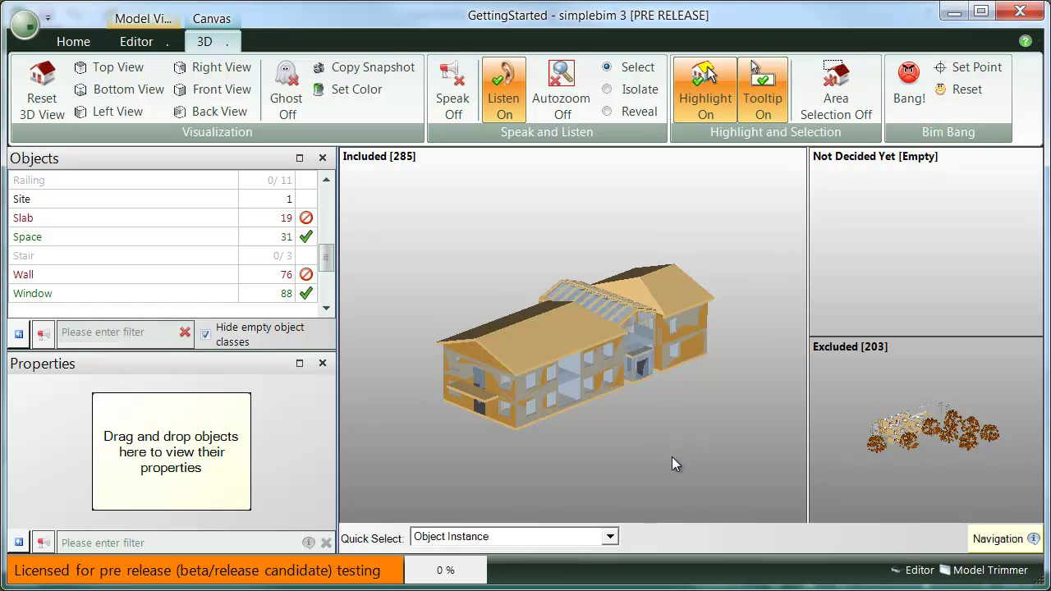
- Show the building from the front and select its ground floor objects with Area Selection
click(205, 89)
click(831, 92)
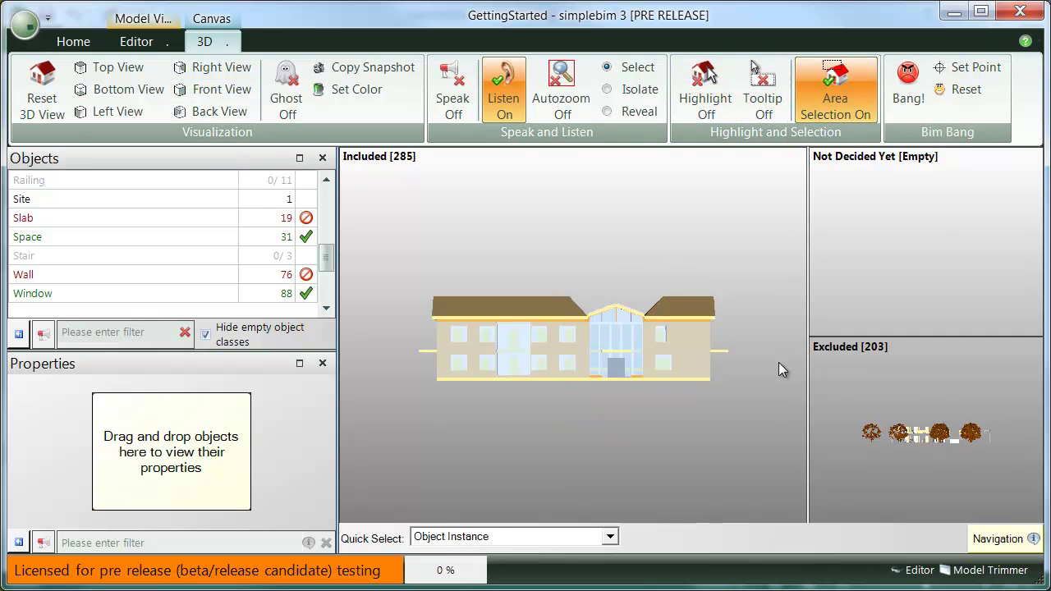
drag(758, 399, 406, 366)
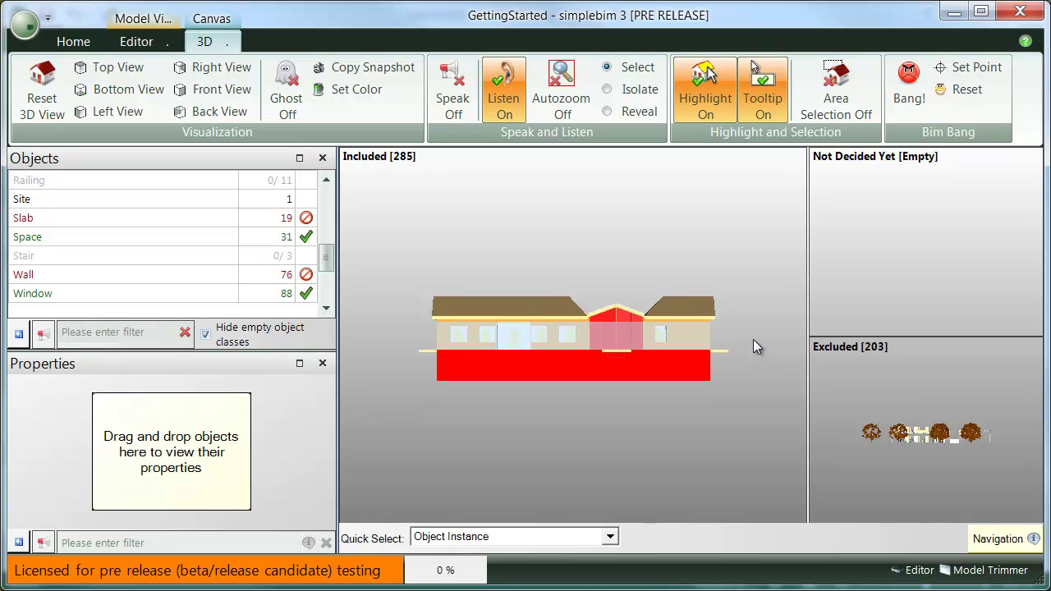
- Add the upper floor objects to the ground floor selection with Area Selection, and remove them from it again
key(a)
drag(756, 339, 393, 326)
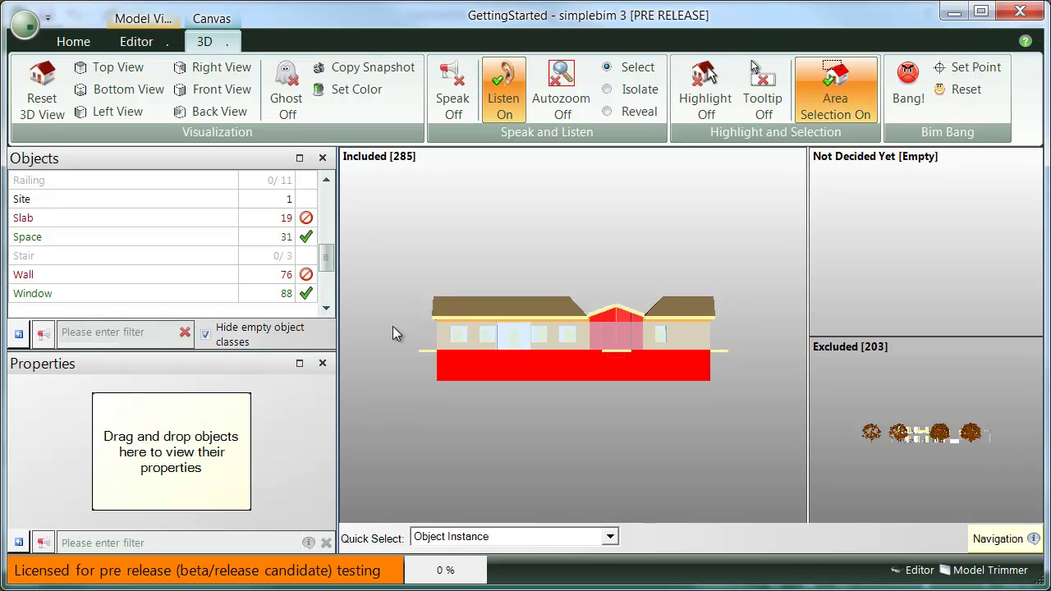
key(a)
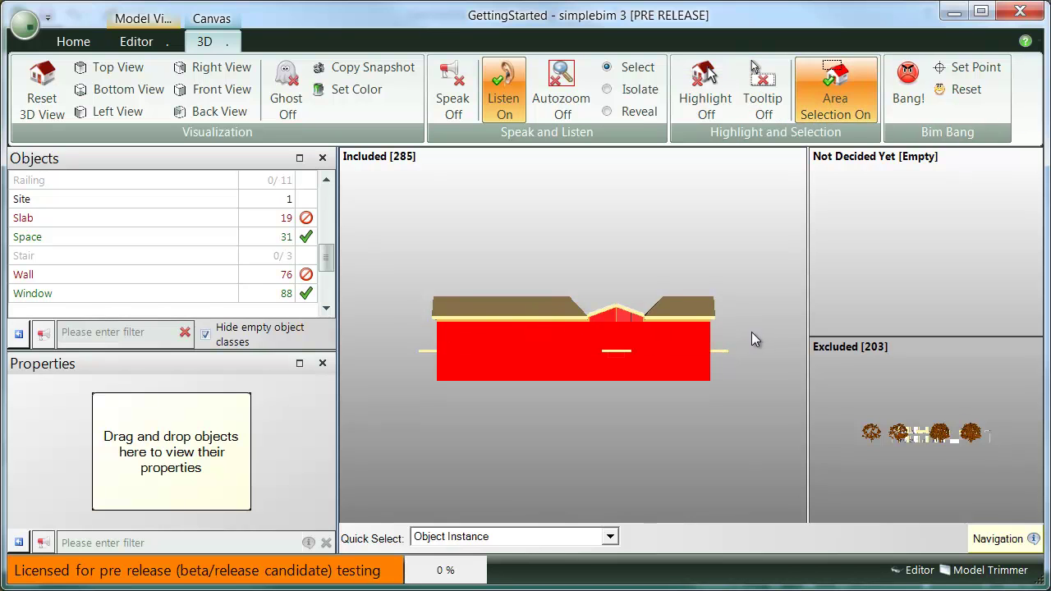
drag(754, 335, 384, 330)
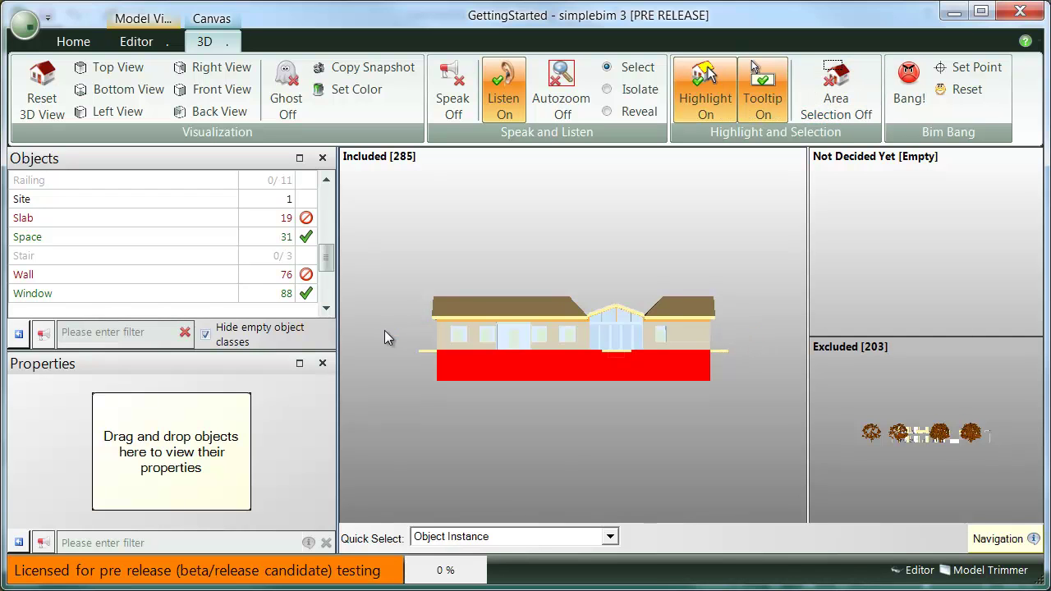
- Clear the ground floor selection, and briefly bring up the isolate and hide options for the included model
click(588, 421)
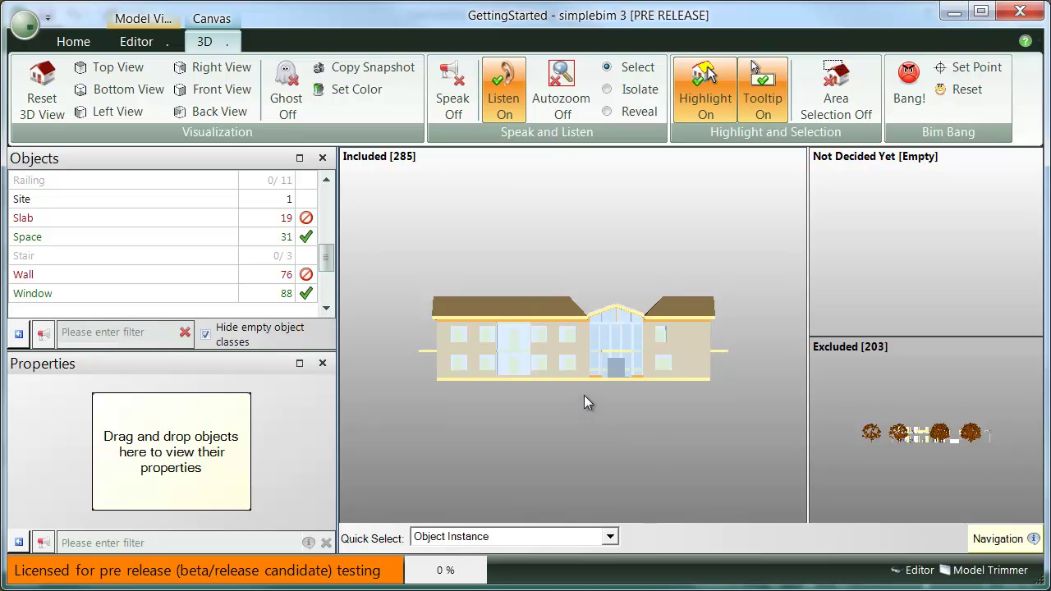
right_click(584, 396)
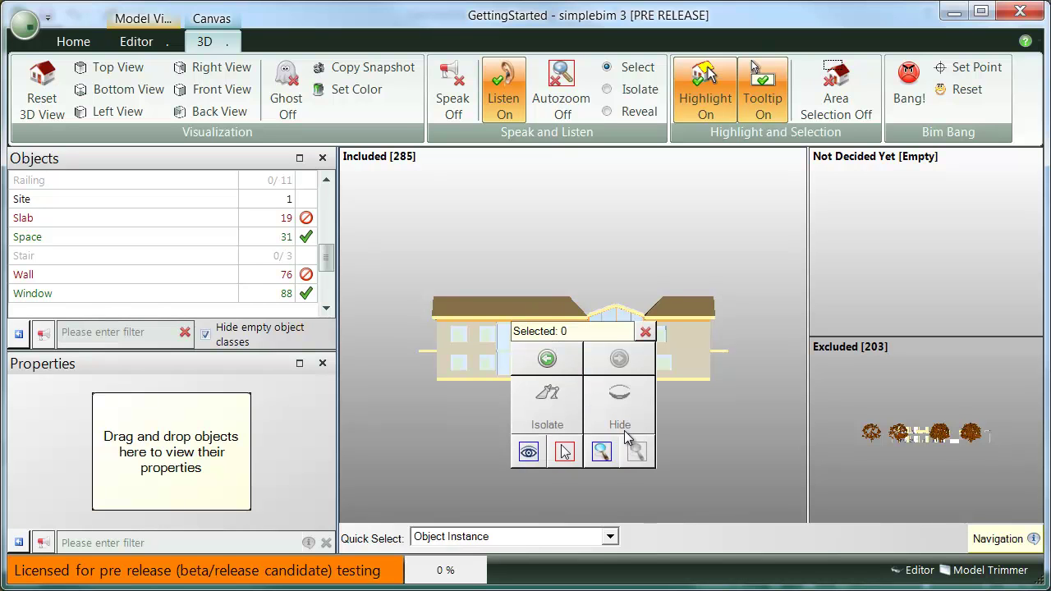
click(646, 331)
- Examine the full property list of the upper floor wall beside the entrance in its tooltip
mouse_move(695, 346)
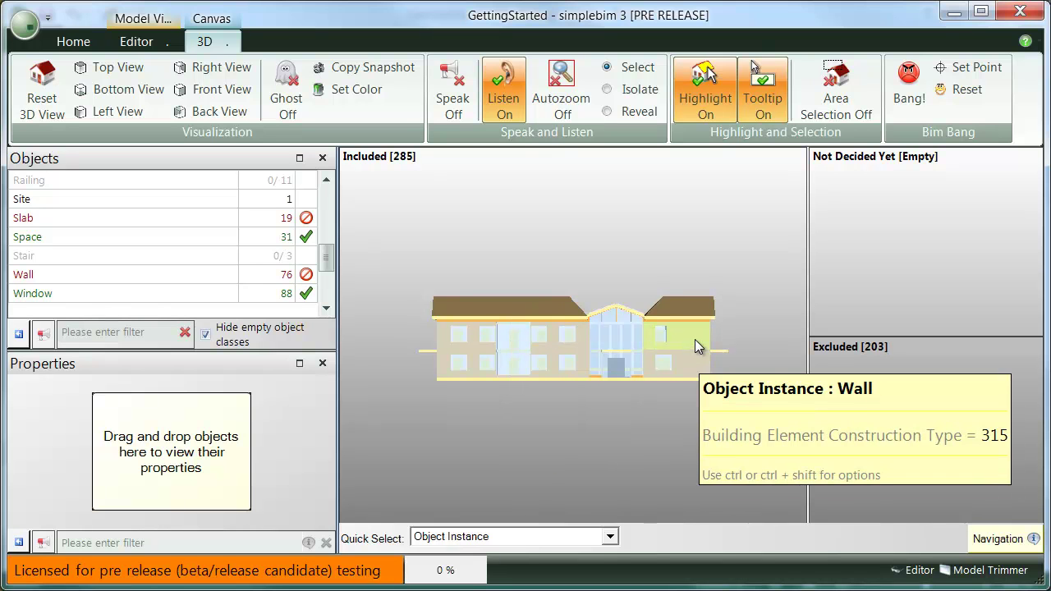
key(ctrl)
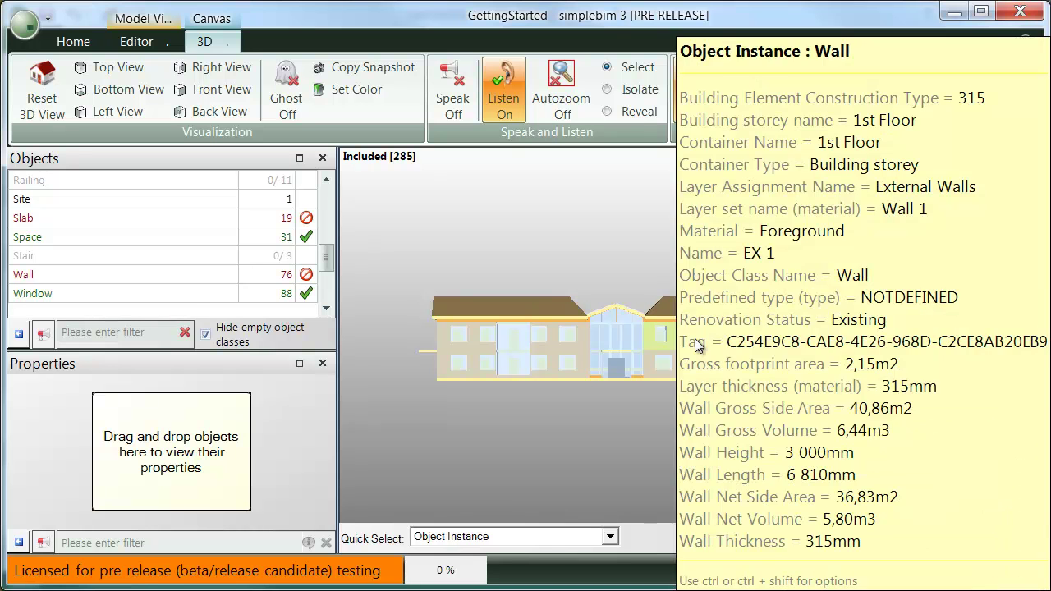
key(ctrl+shift)
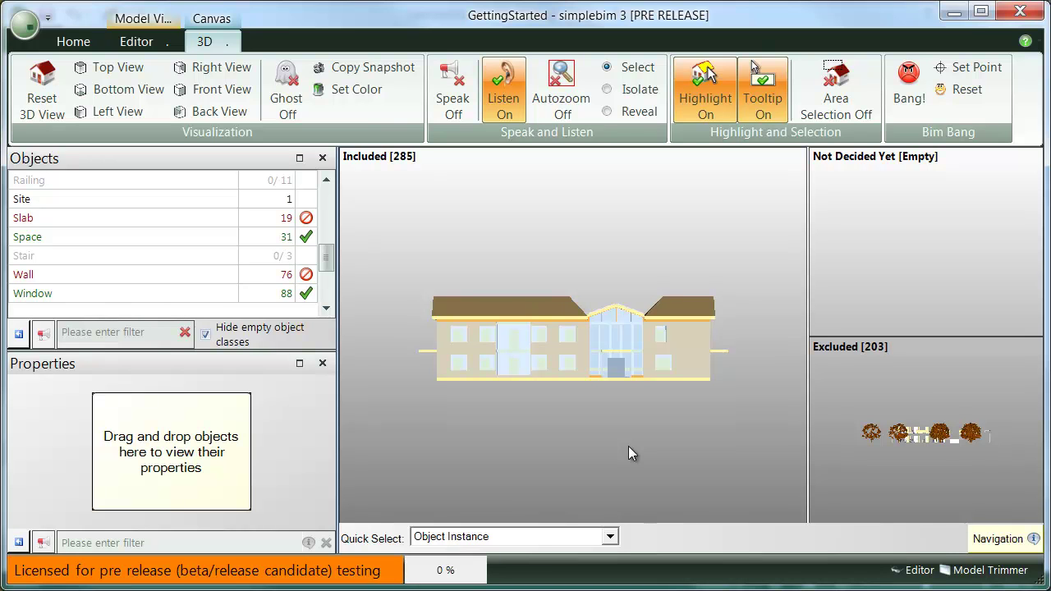
- Set Quick Select to Object Class and hide all walls of the included building
click(611, 539)
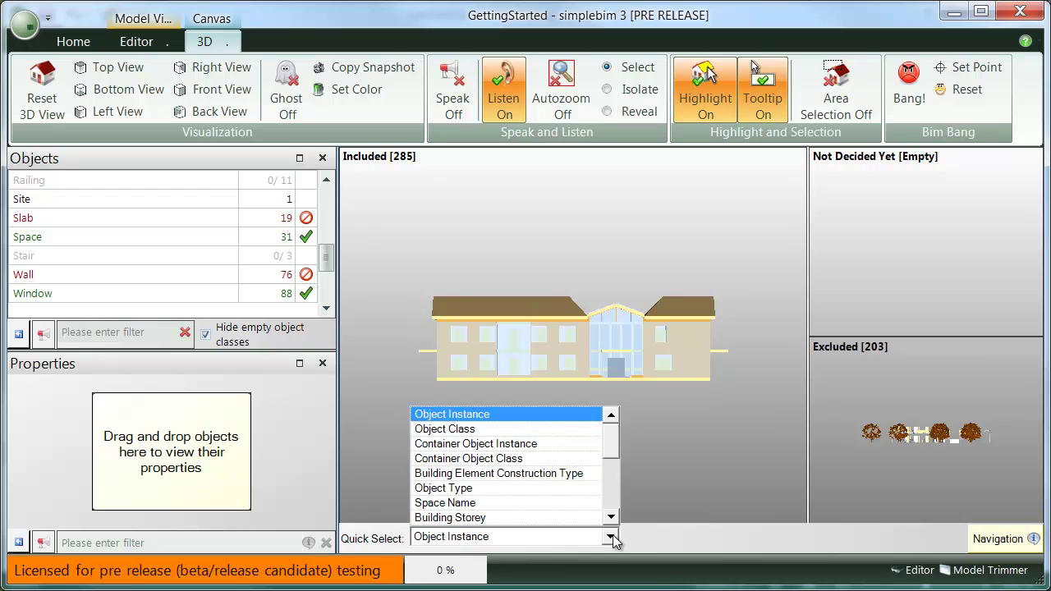
click(496, 430)
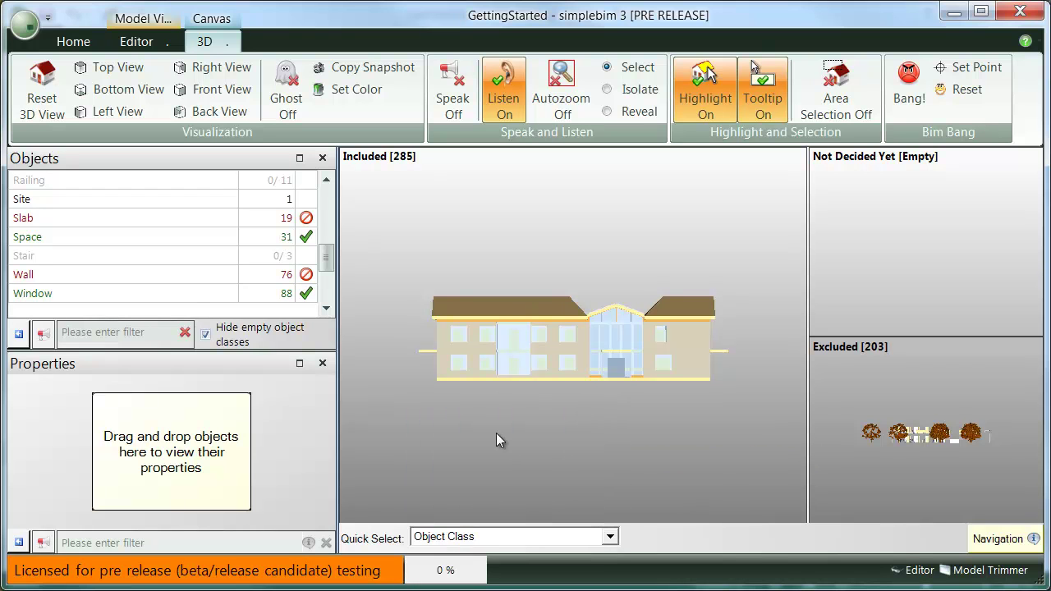
click(447, 373)
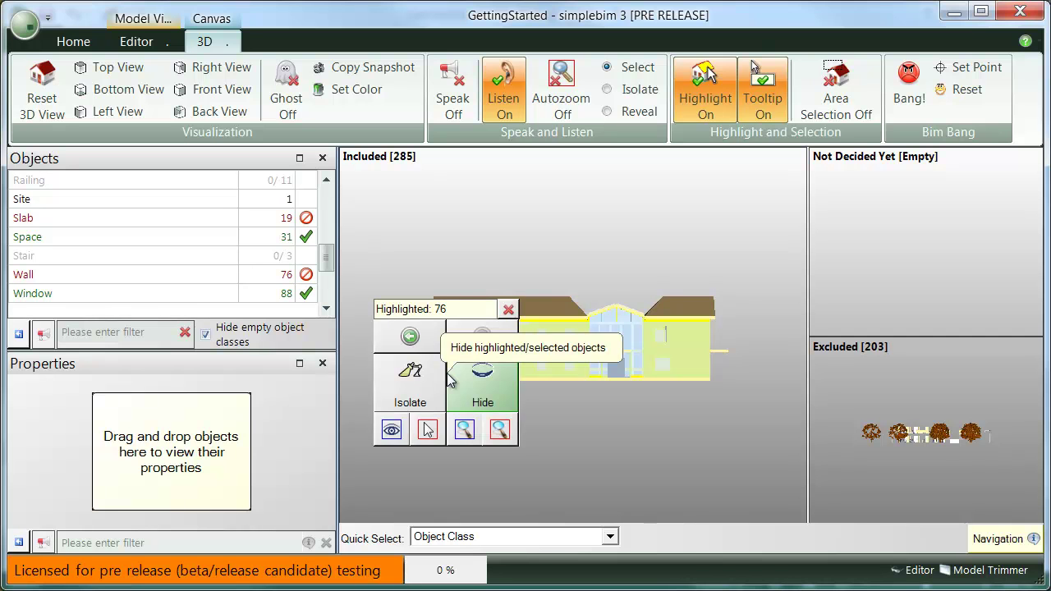
click(476, 390)
- Isolate all space objects of the included building, seen from an angle
drag(525, 404, 569, 417)
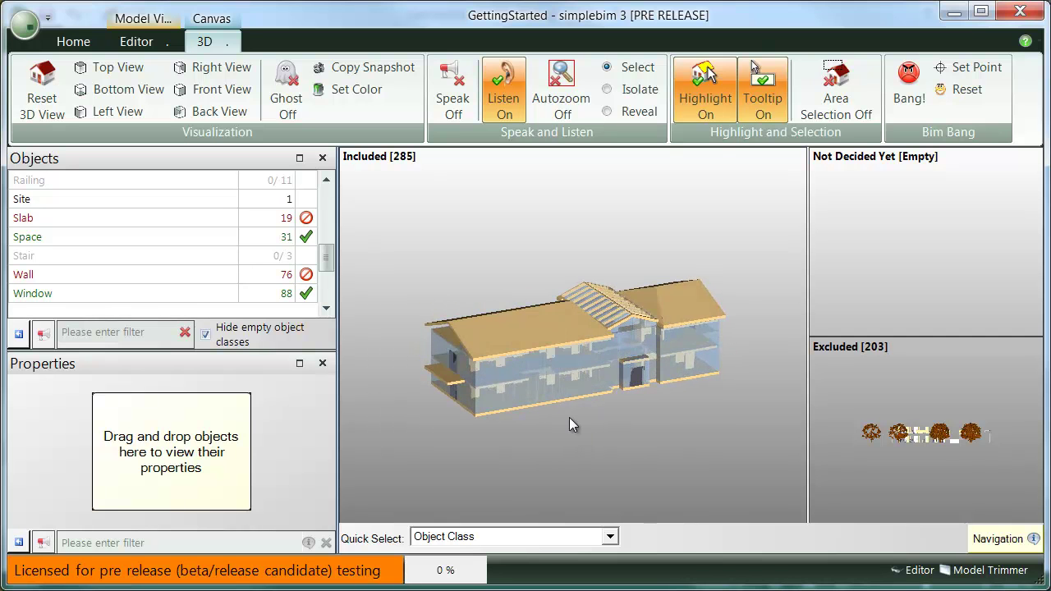
click(518, 390)
click(484, 417)
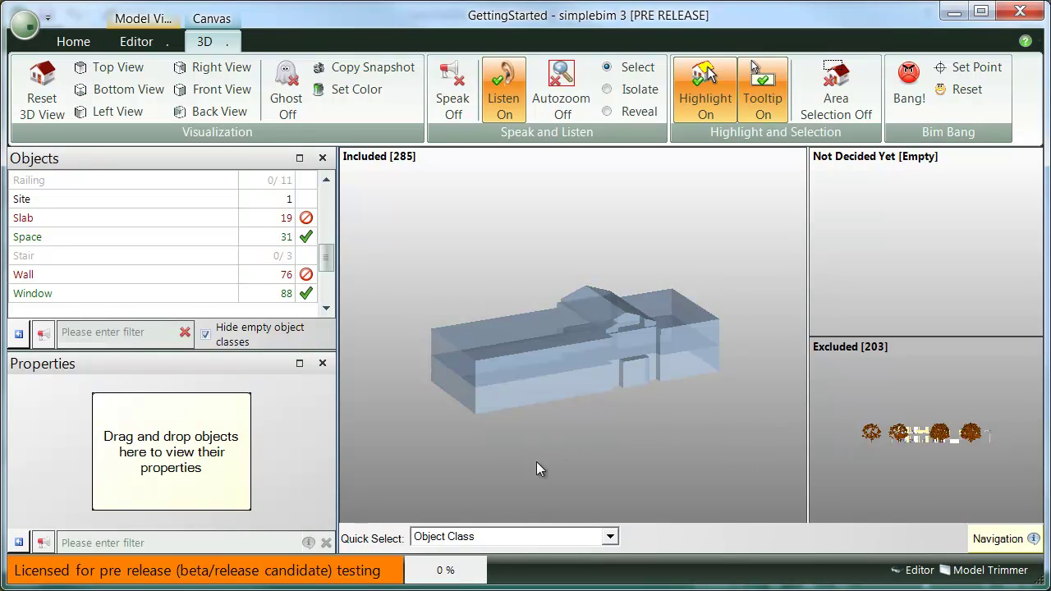
- Set Quick Select to Space Name and move the Building Gross Area spaces from the included to the excluded objects
click(612, 536)
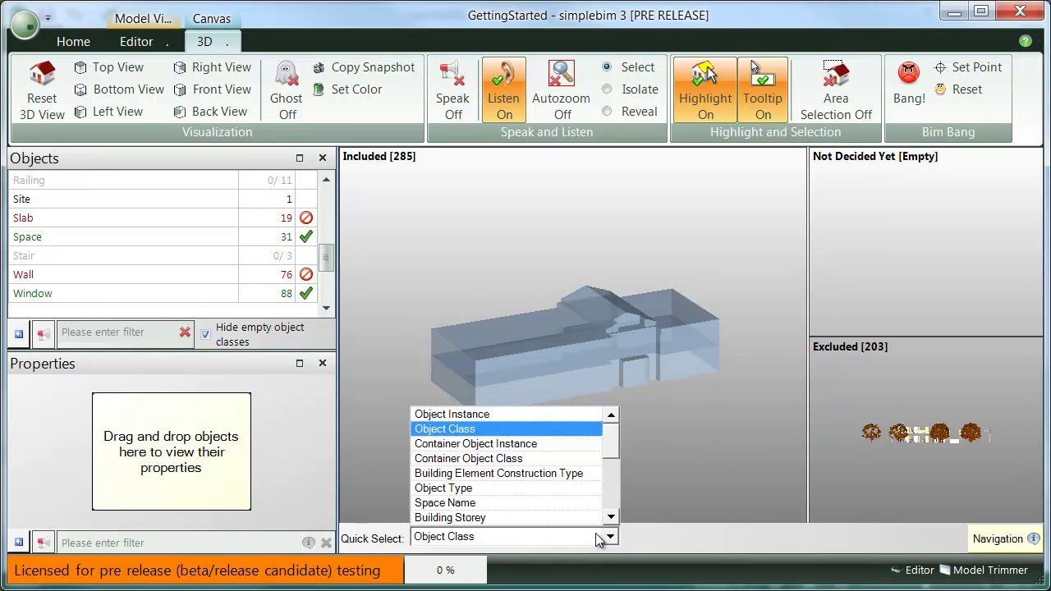
click(460, 503)
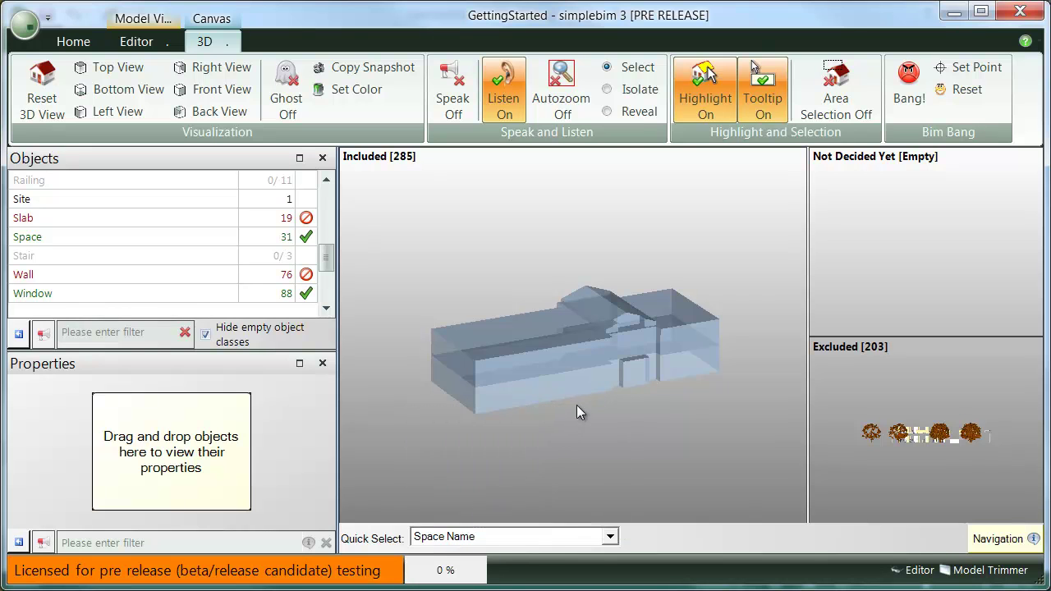
mouse_move(584, 391)
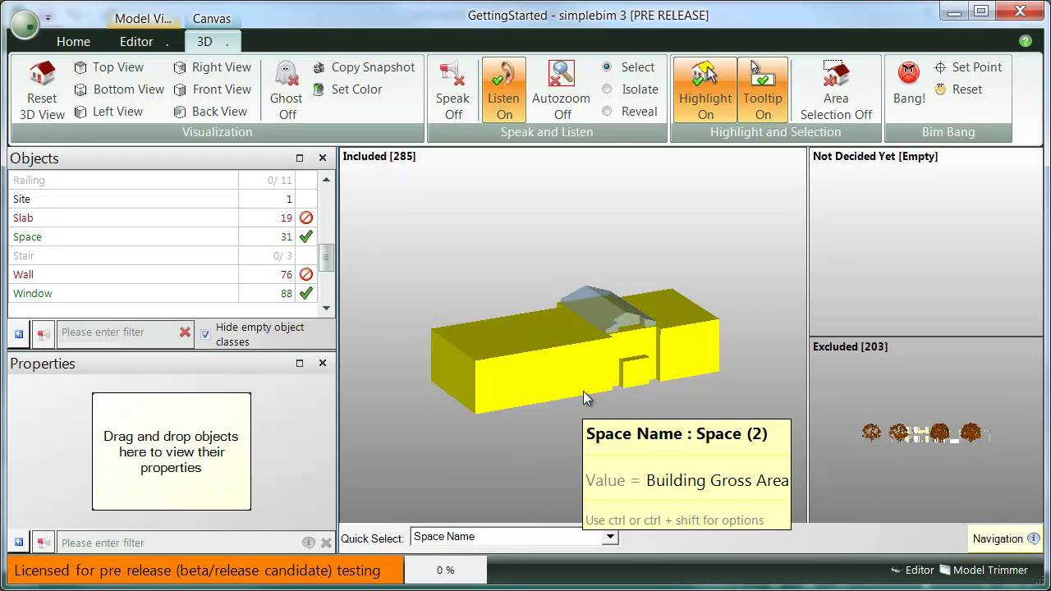
drag(583, 391, 828, 434)
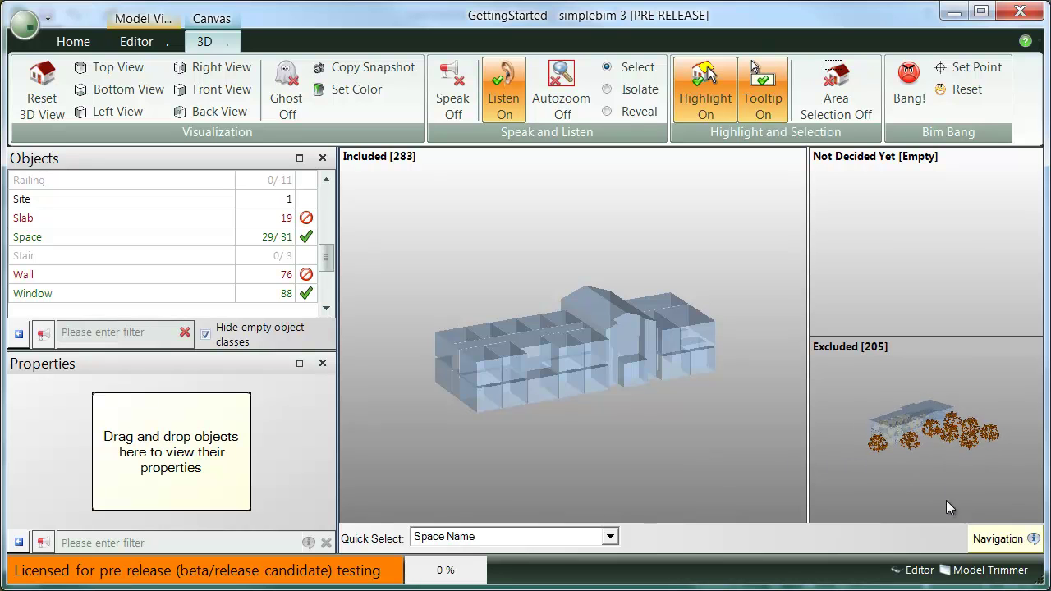
scroll(936, 503, up, 2)
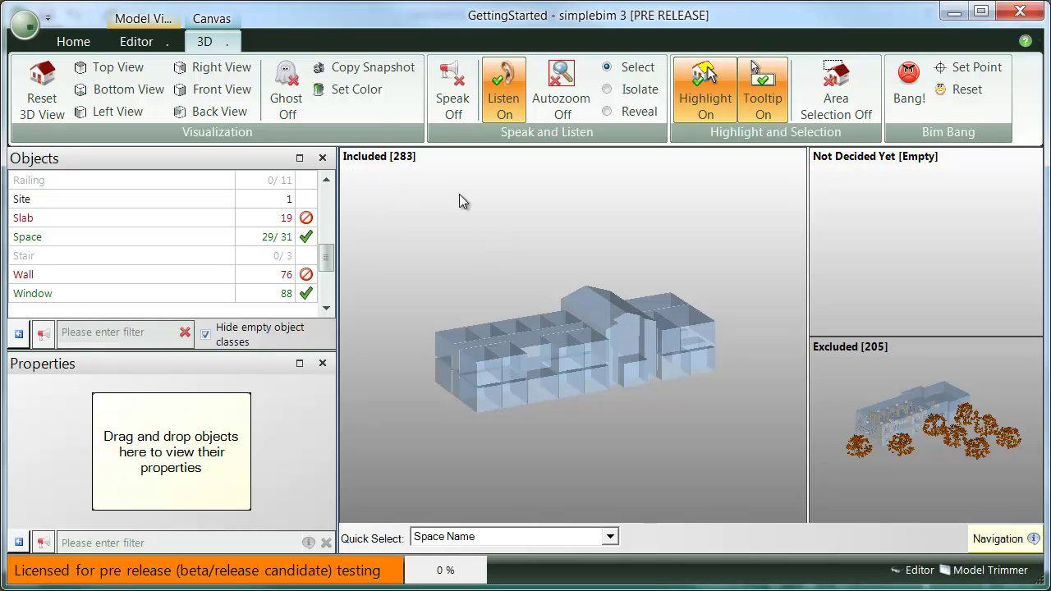
- Show all hidden objects of the included building again and view it from slightly above
right_click(460, 261)
click(412, 315)
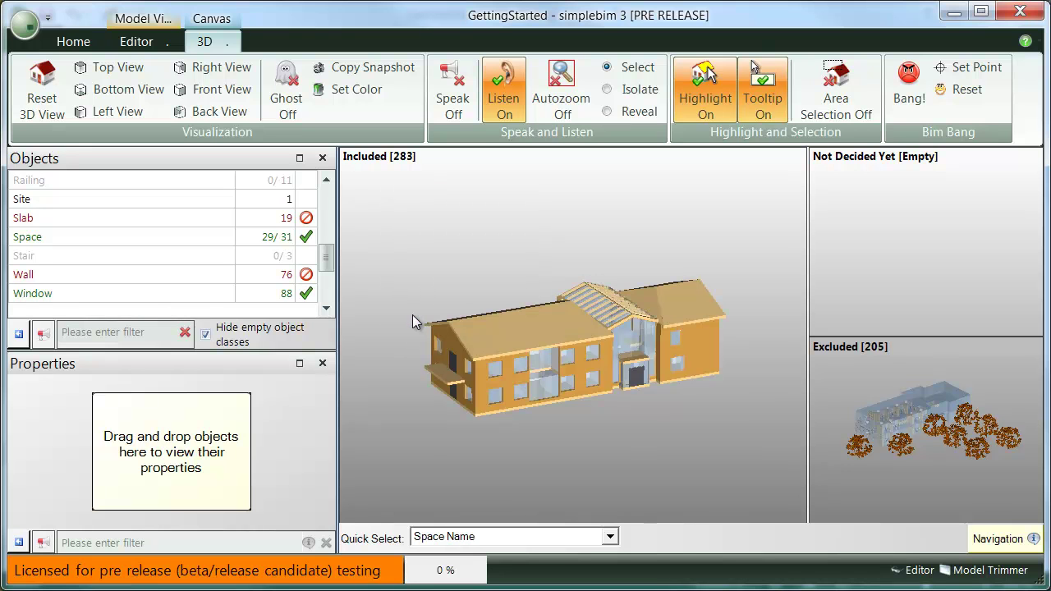
drag(412, 424, 425, 435)
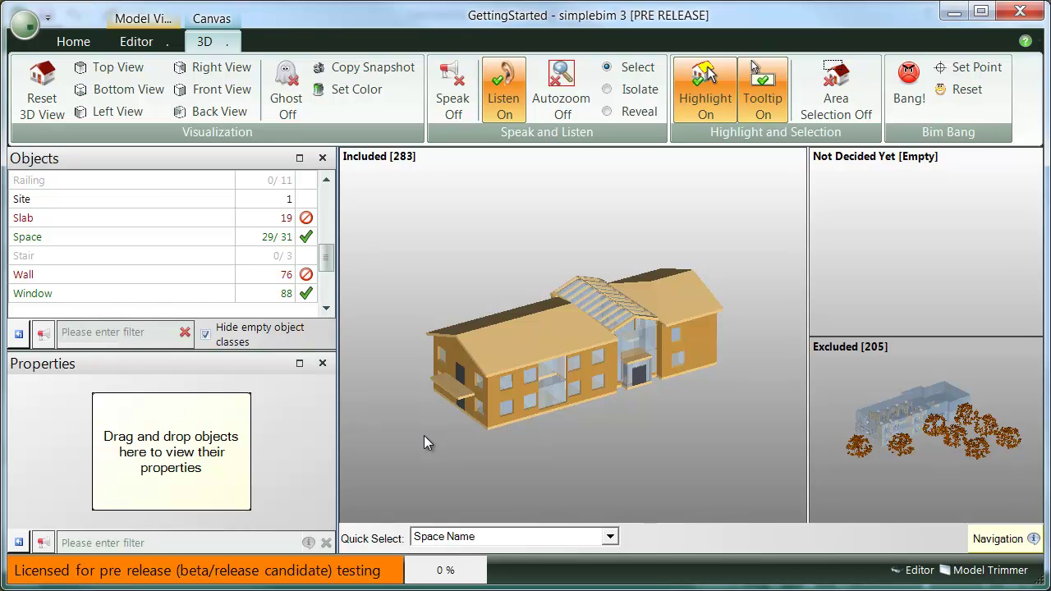
- Select the Wall object class and include its Wall Net Volume property
click(159, 276)
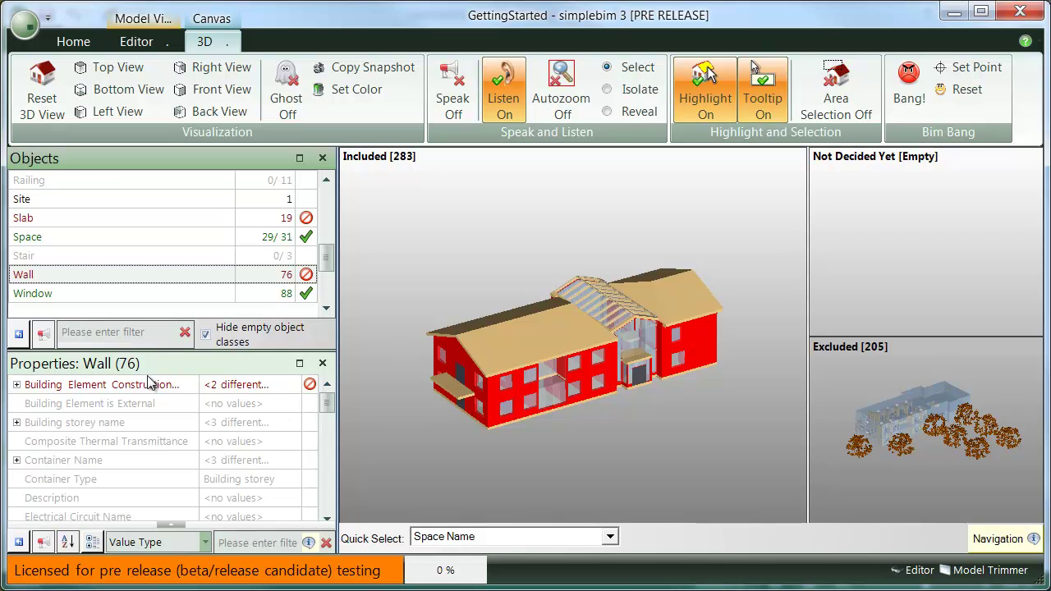
drag(330, 408, 331, 495)
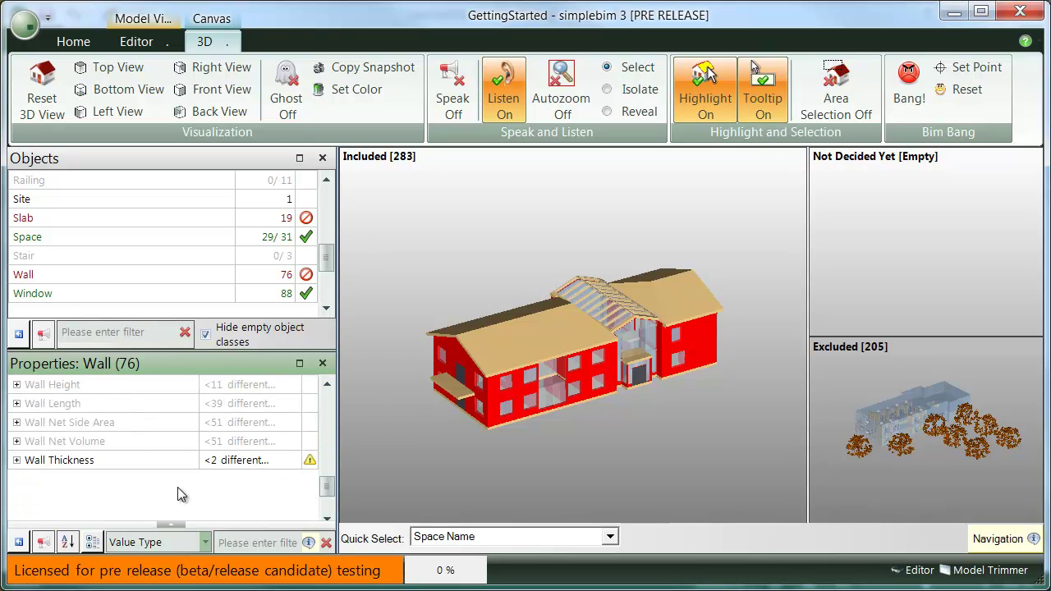
click(100, 441)
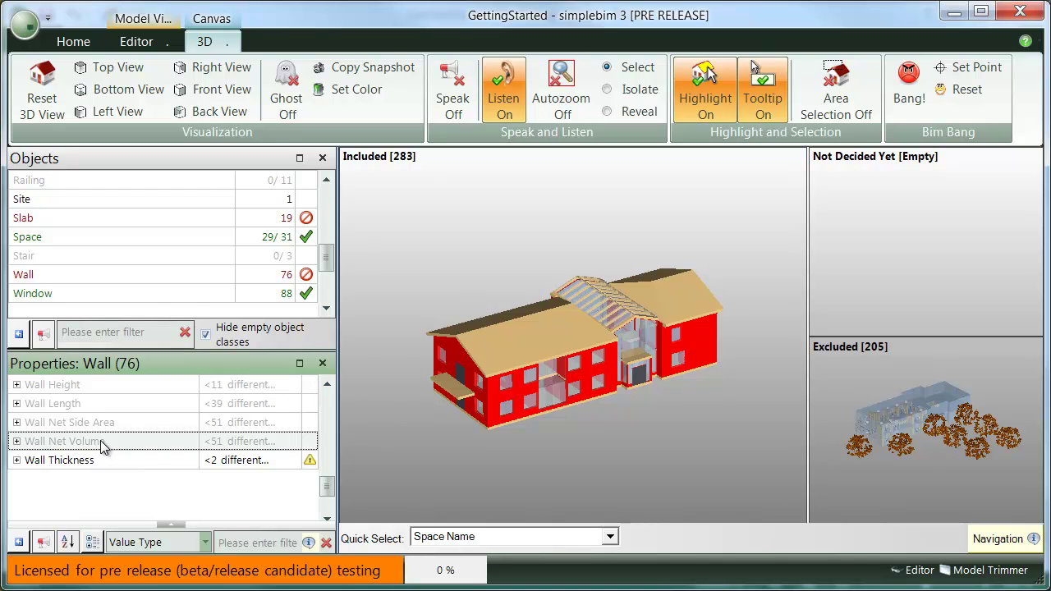
right_click(100, 441)
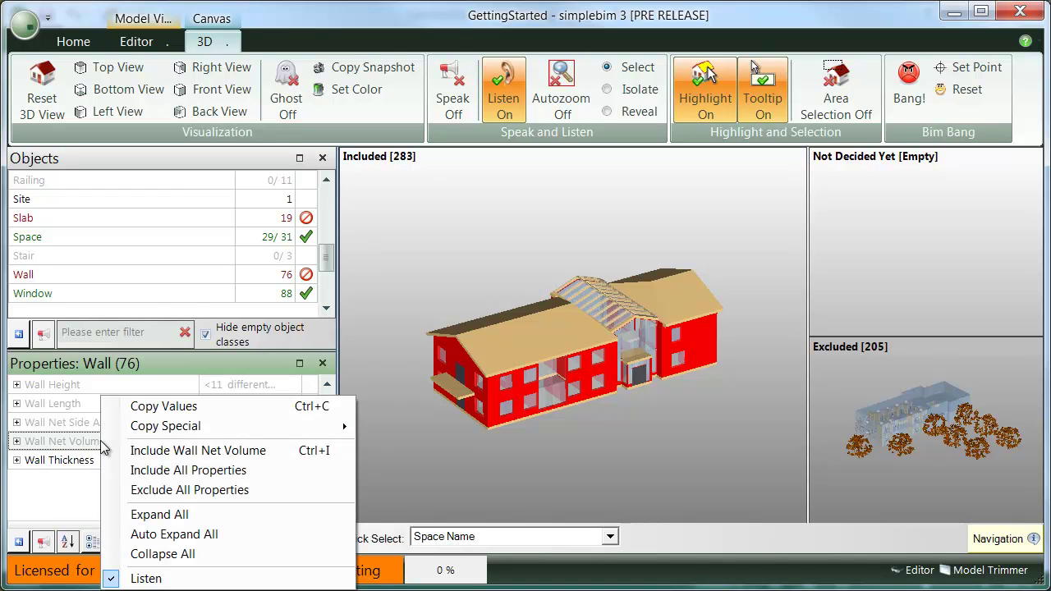
click(199, 462)
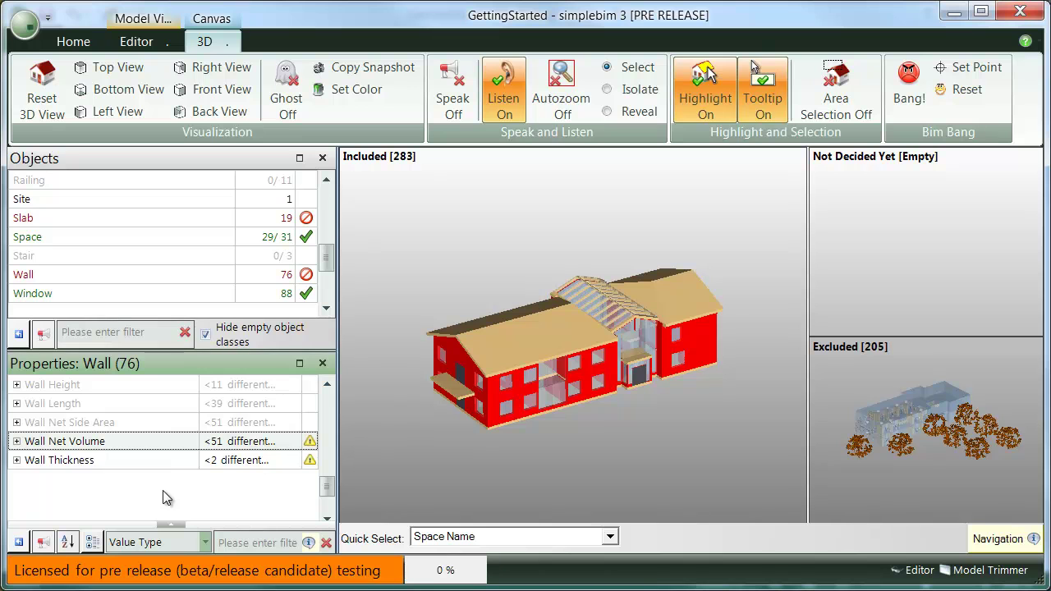
- Exclude the Wall Net Volume and Wall Thickness properties of the walls, and clear the wall selection
click(90, 460)
right_click(90, 460)
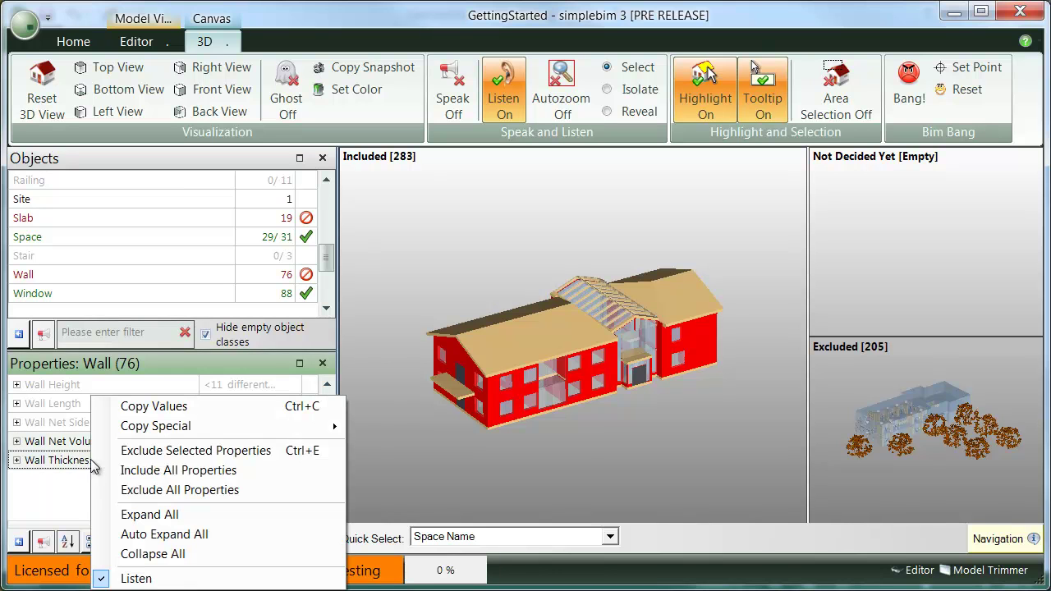
click(158, 457)
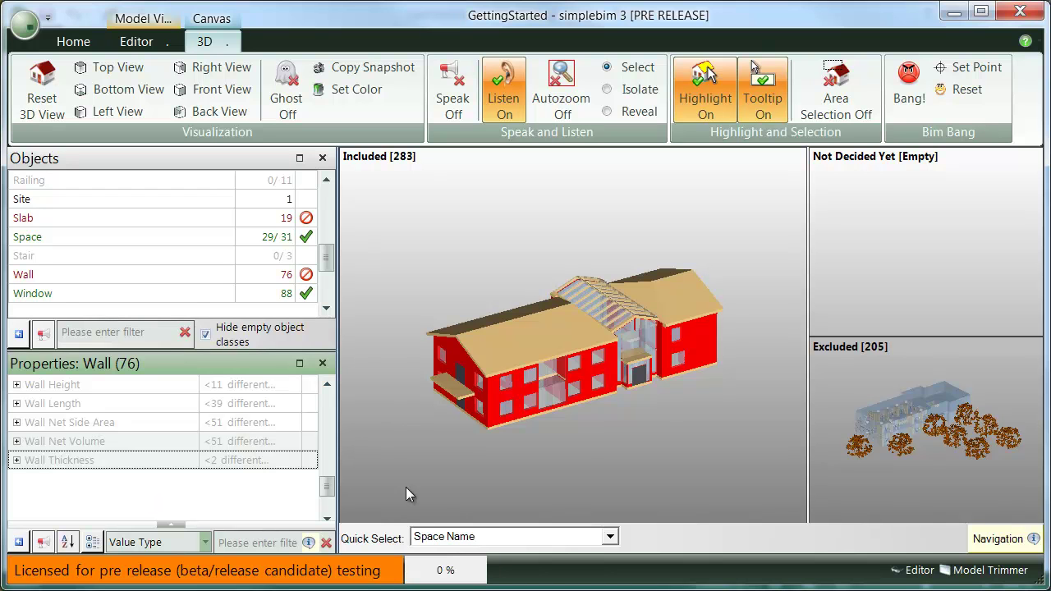
click(490, 472)
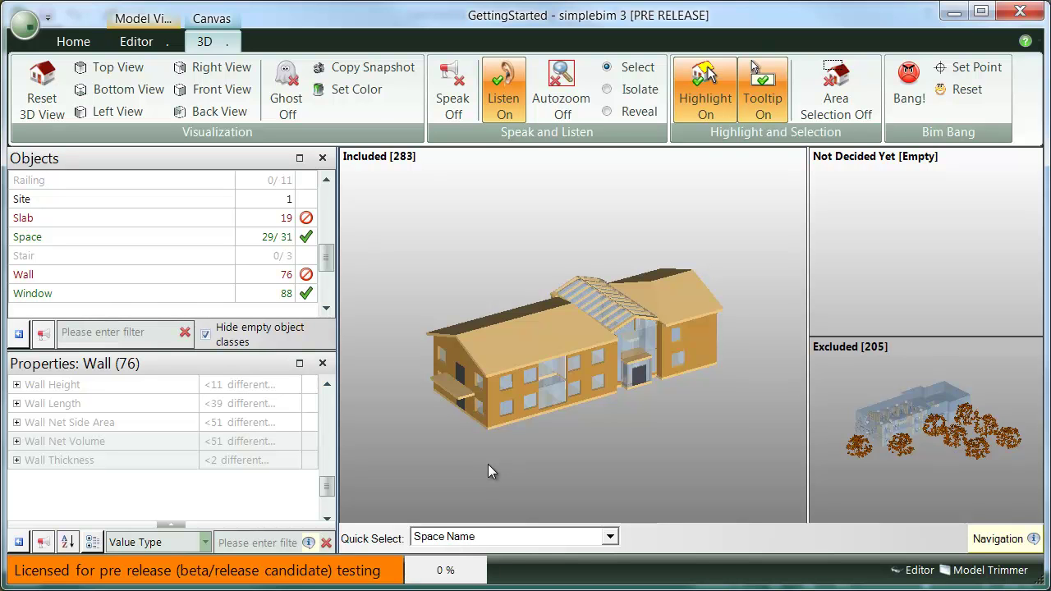
- Run the Check Duplicates tool on the model, and look through the other available tools such as Overlapping Spaces
click(137, 41)
click(172, 115)
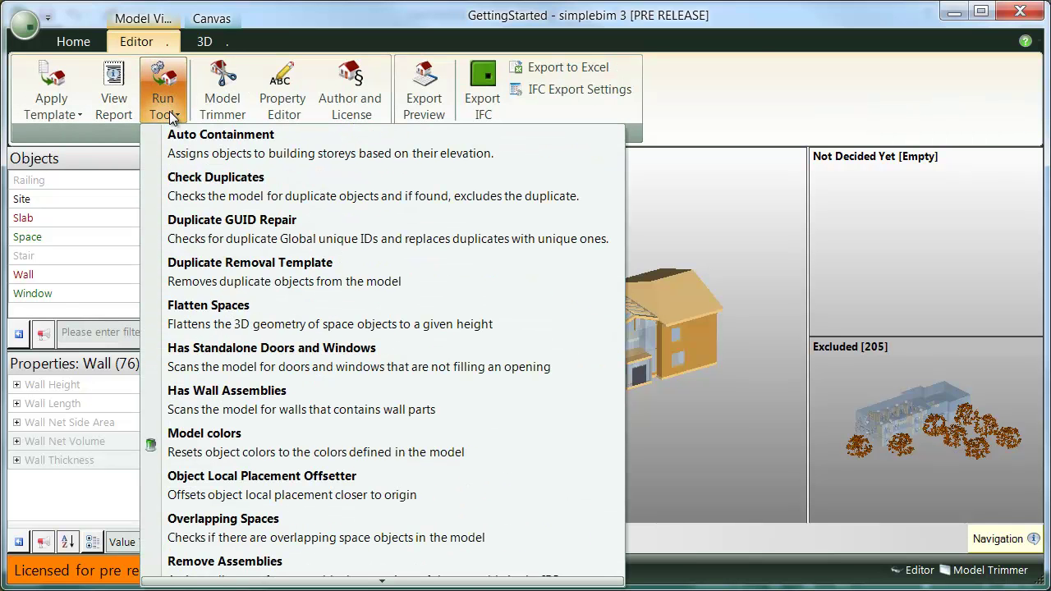
click(291, 197)
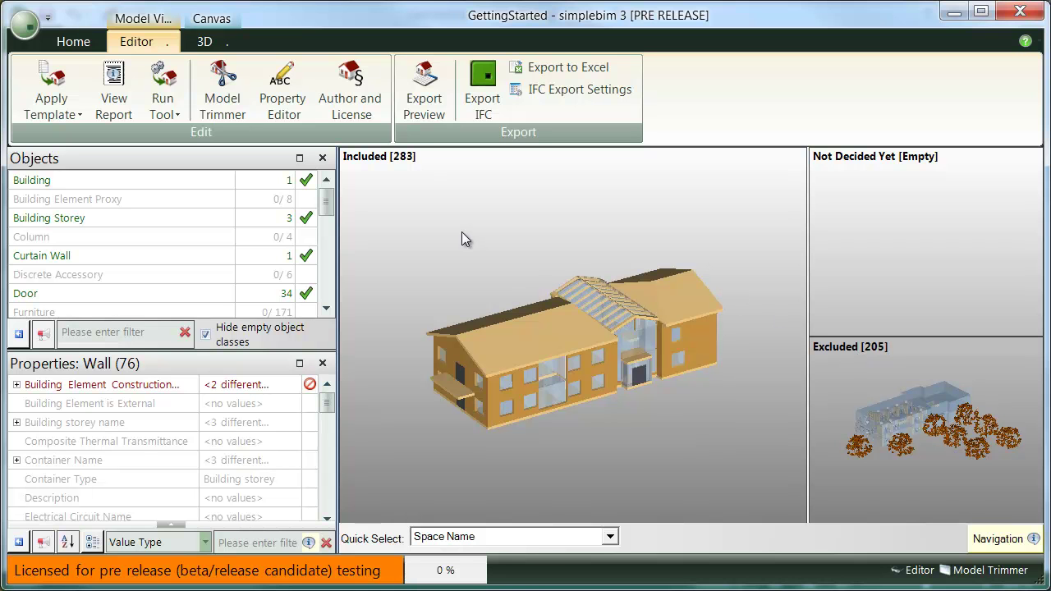
click(167, 104)
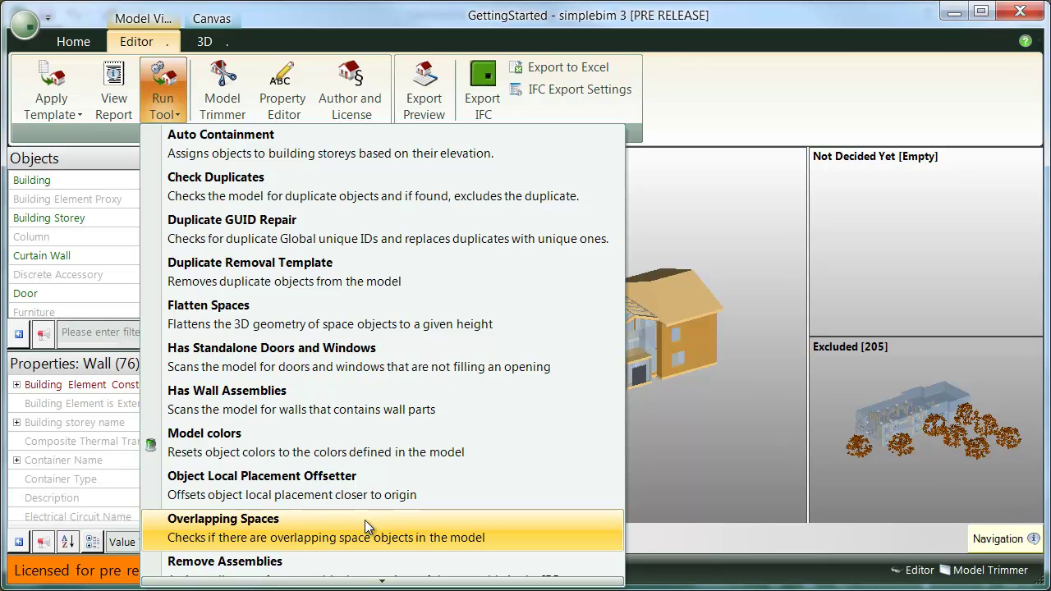
click(665, 407)
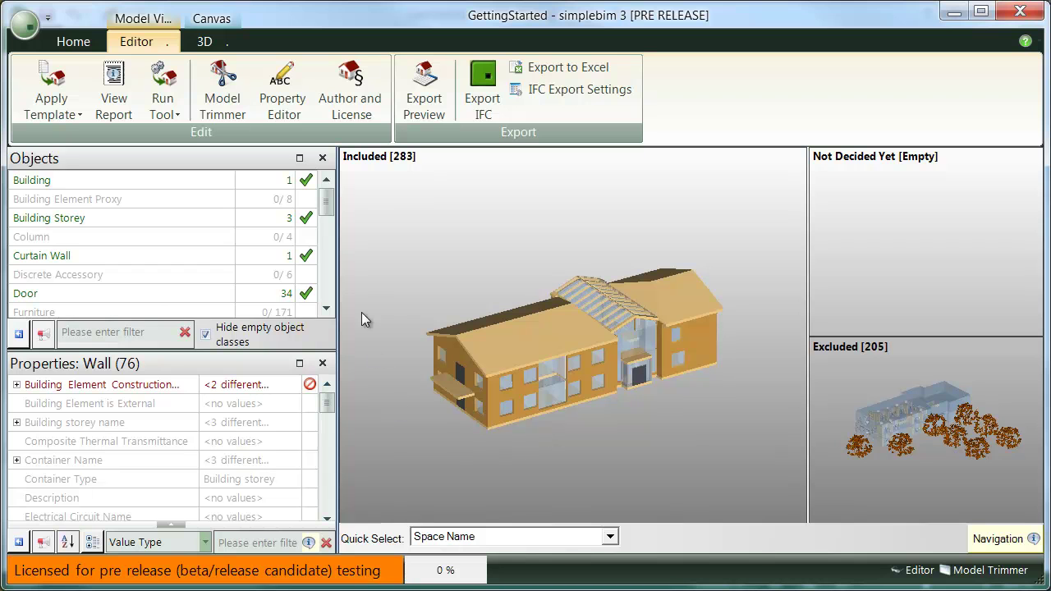
- Examine the validation details of the Wall object class and its Building Element Construction Type property
drag(327, 203, 326, 266)
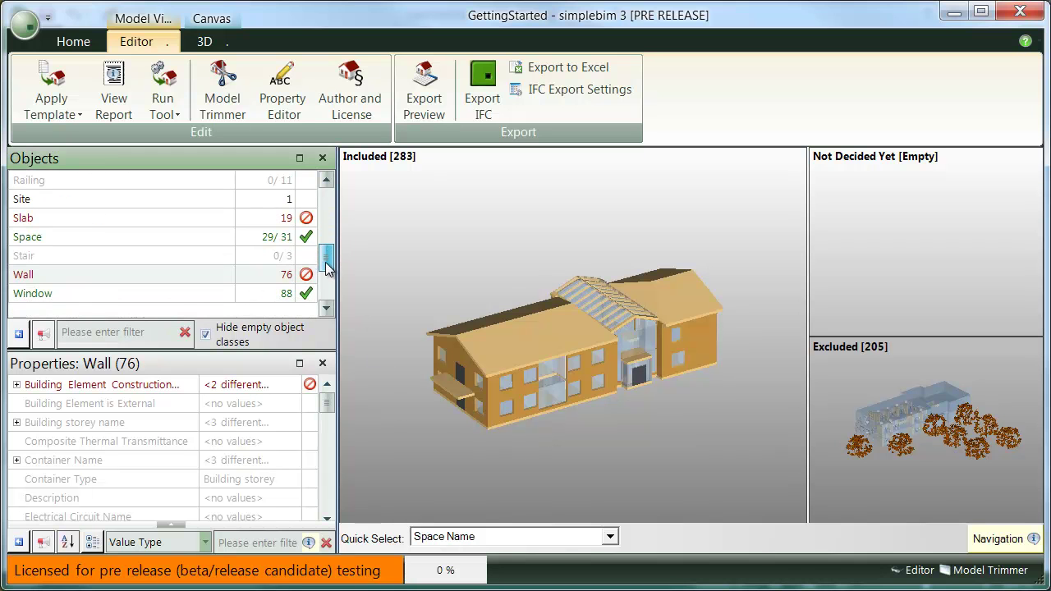
mouse_move(312, 279)
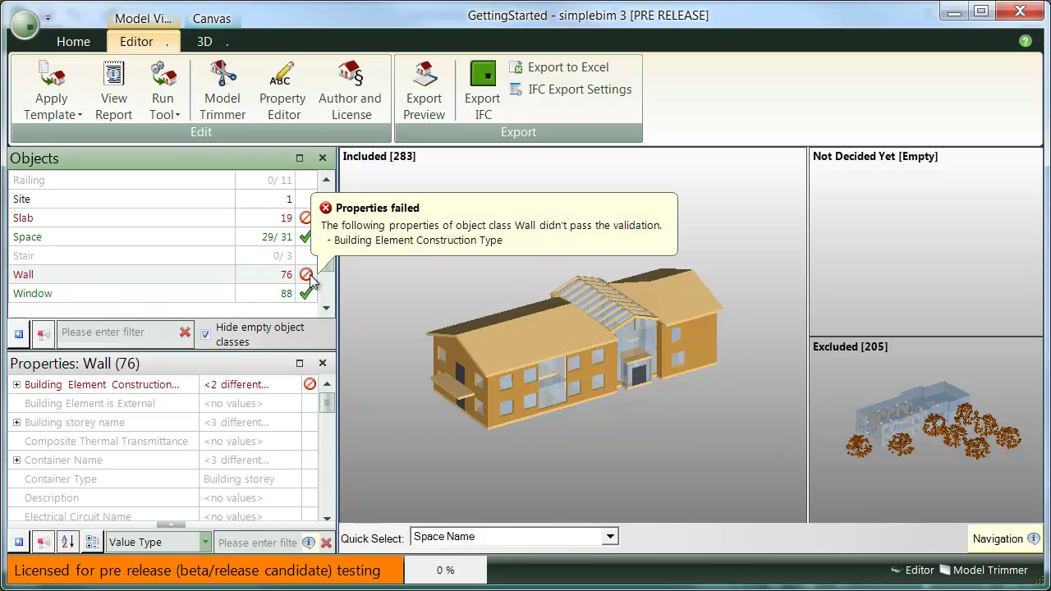
mouse_move(311, 386)
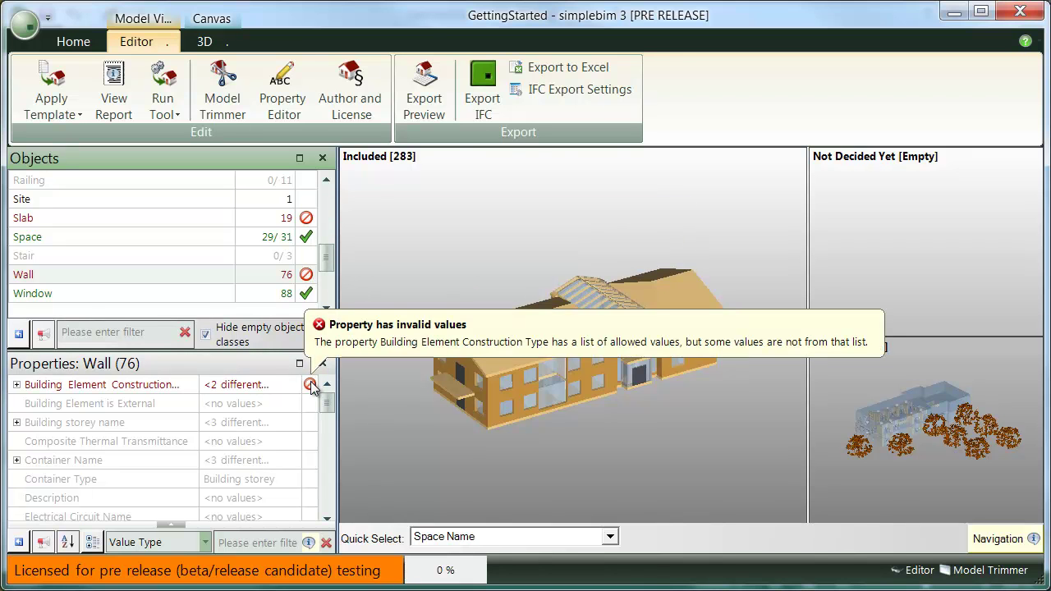